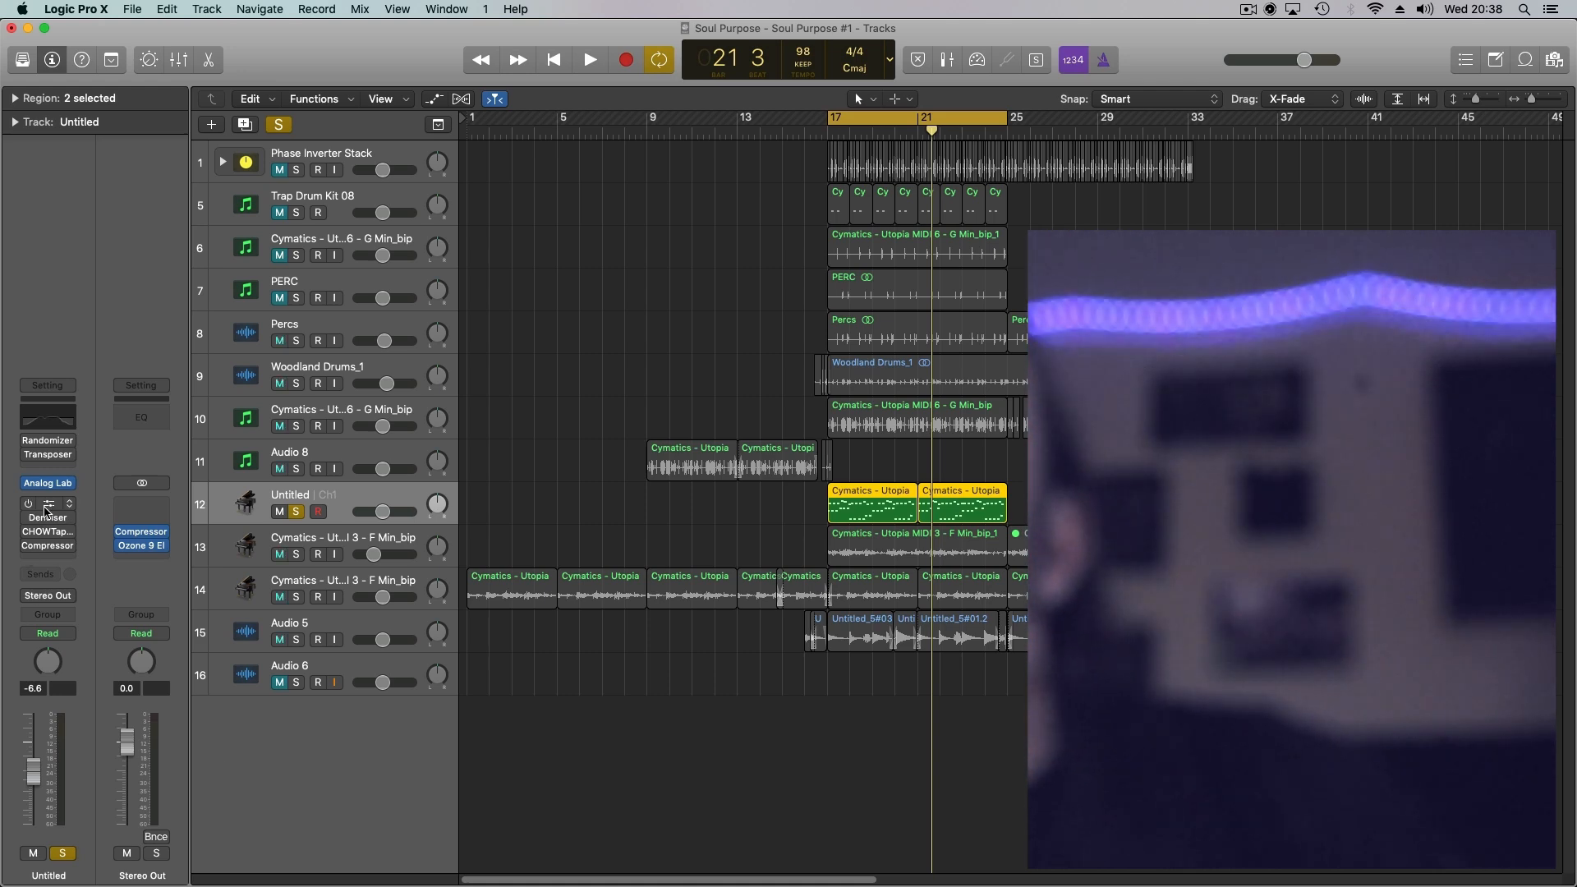
Listen to the soloed track 12 and review the Randomizer's event type options, keeping Note Number.
key(space)
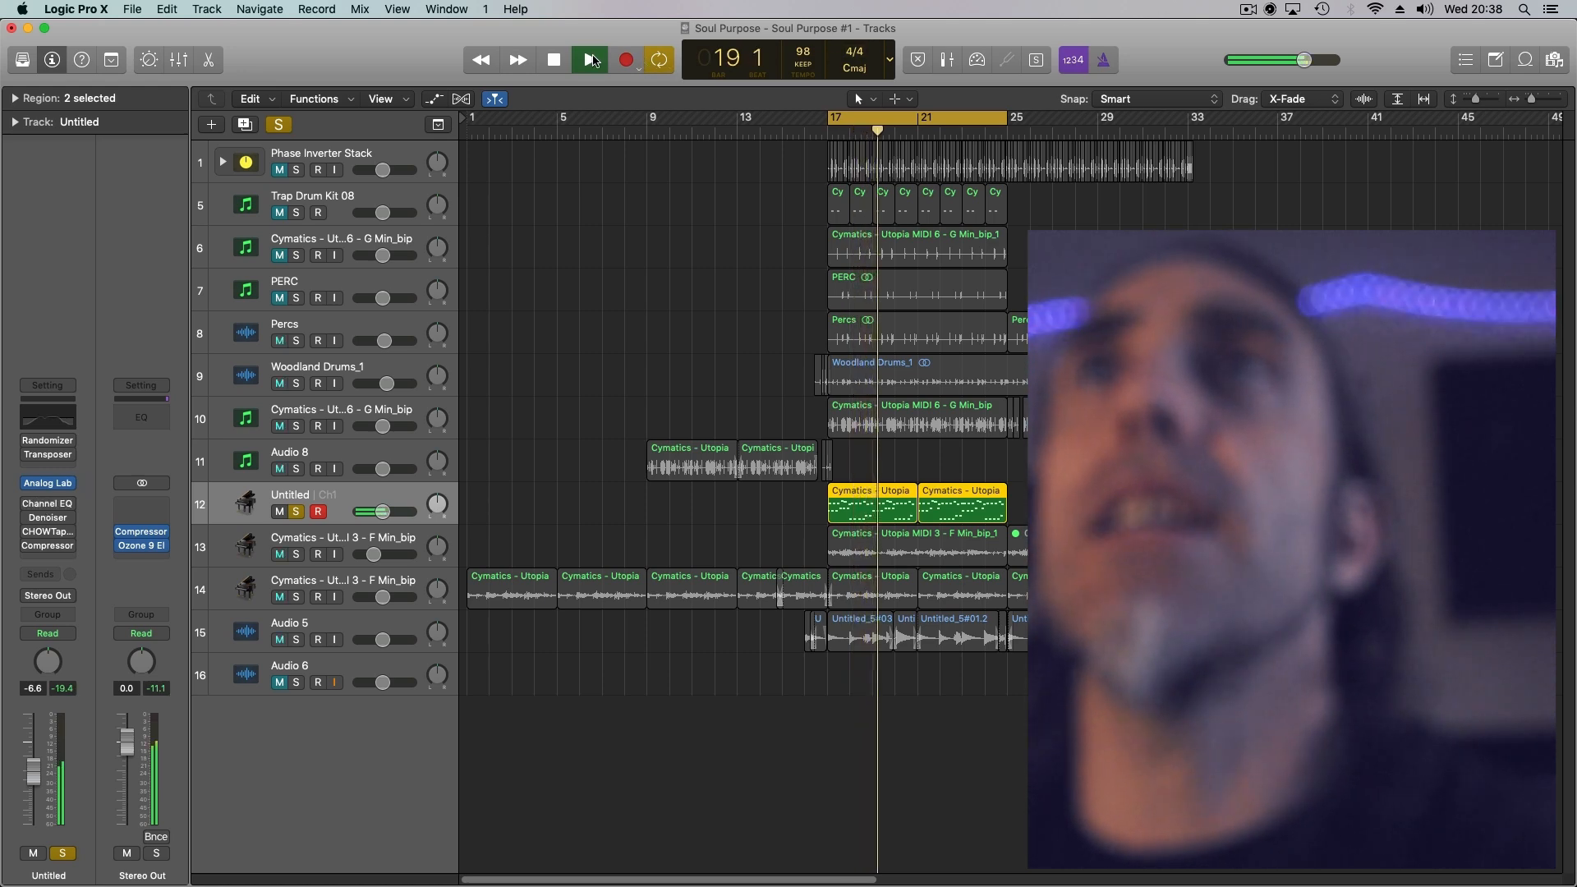
key(space)
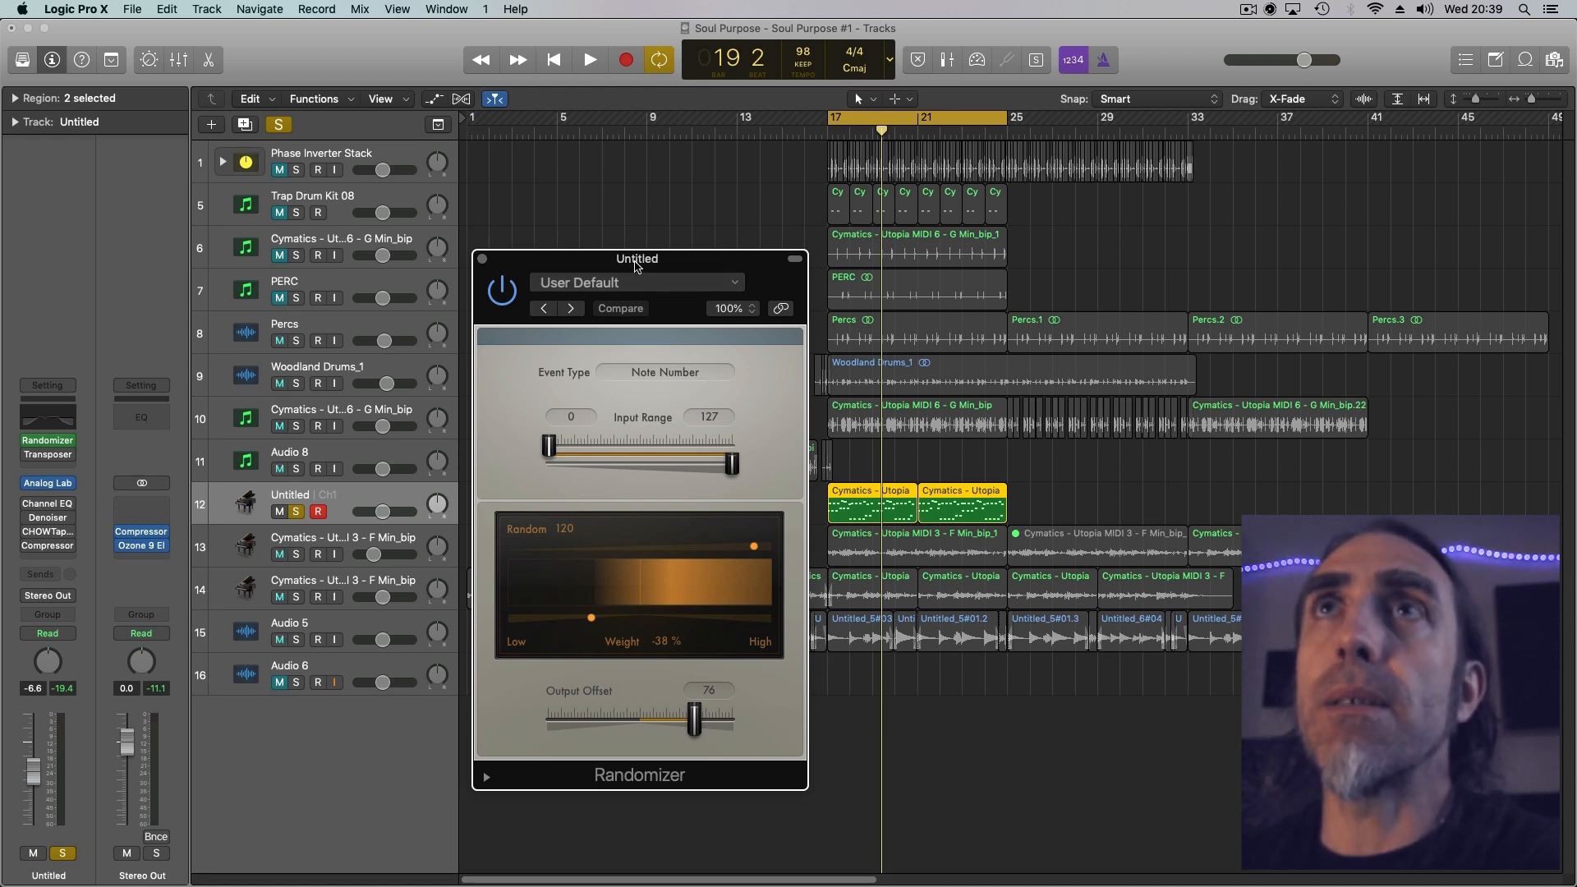
drag(639, 266, 736, 230)
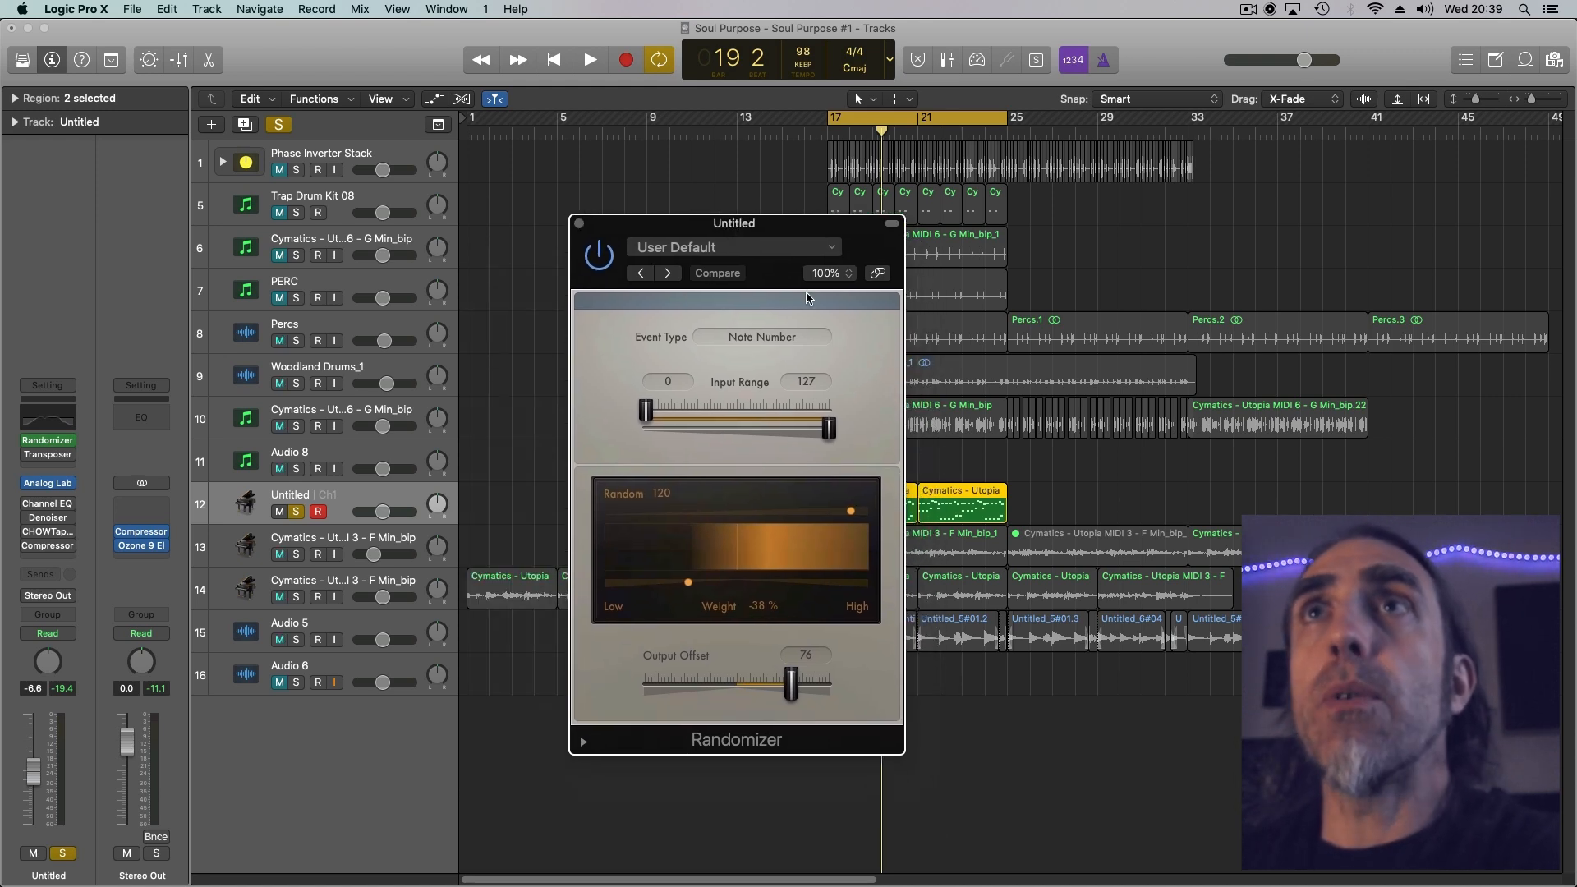
click(820, 336)
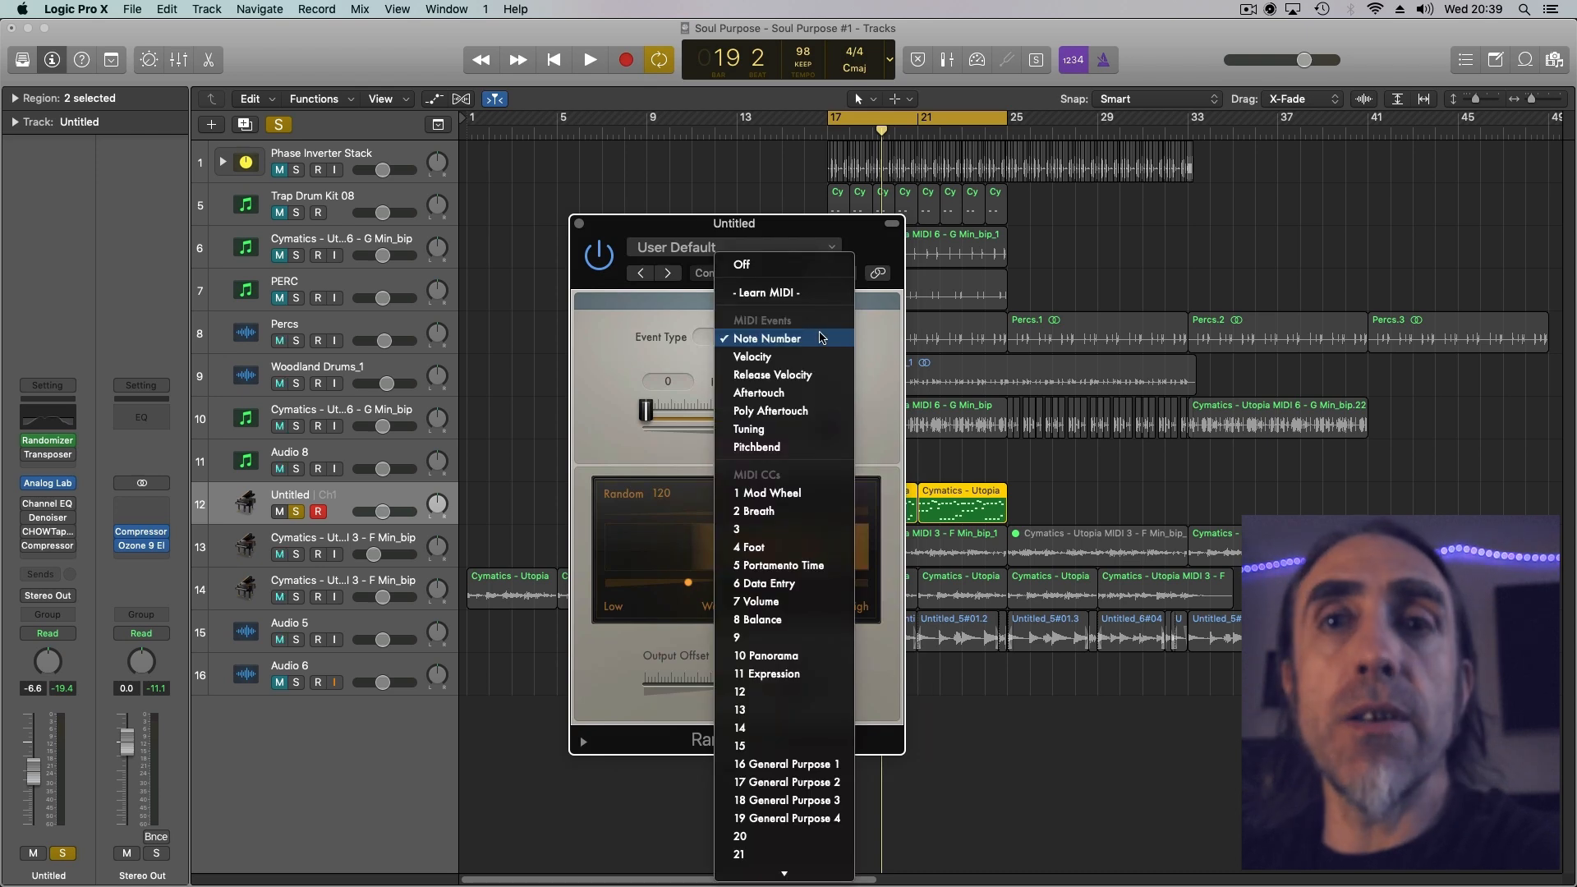
click(824, 338)
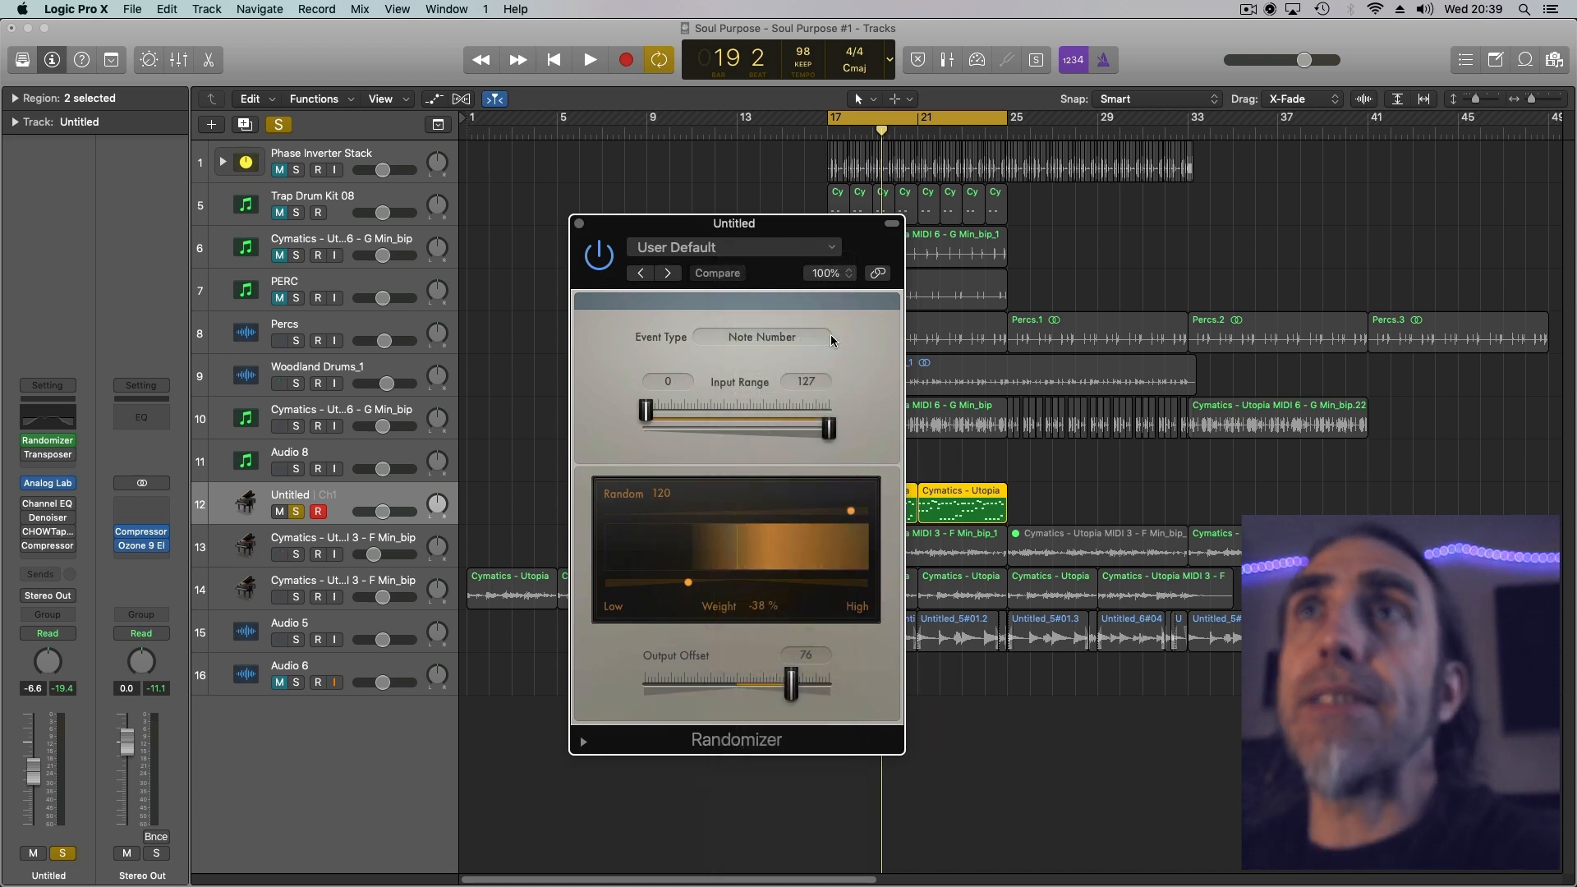
Open the track 12 MIDI region in the Piano Roll, close the Randomizer window and play the randomized part.
double_click(944, 503)
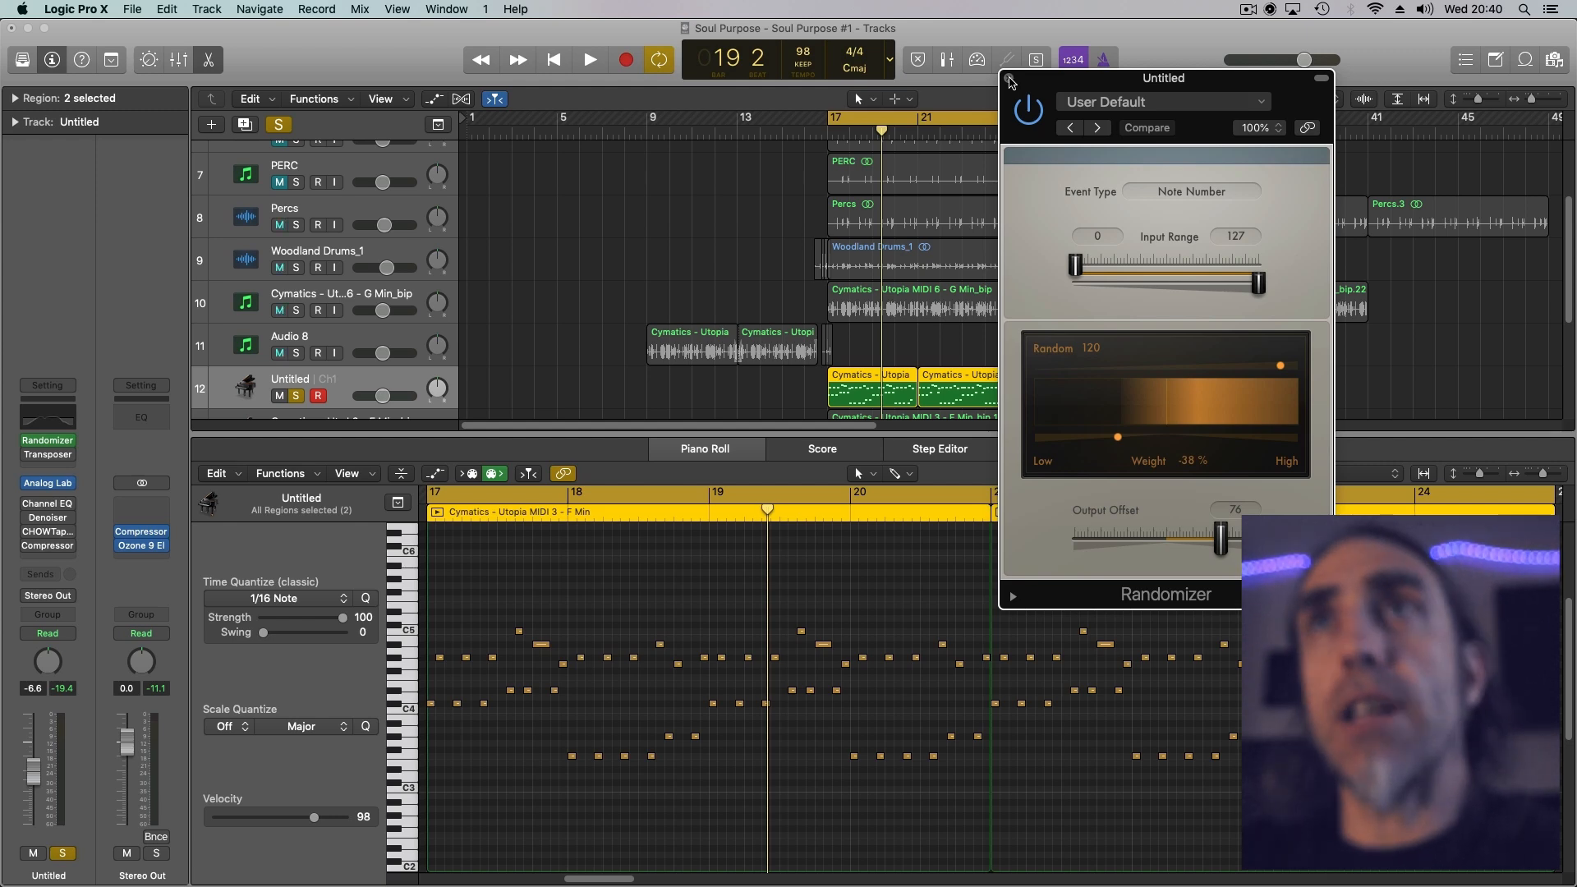
click(1009, 79)
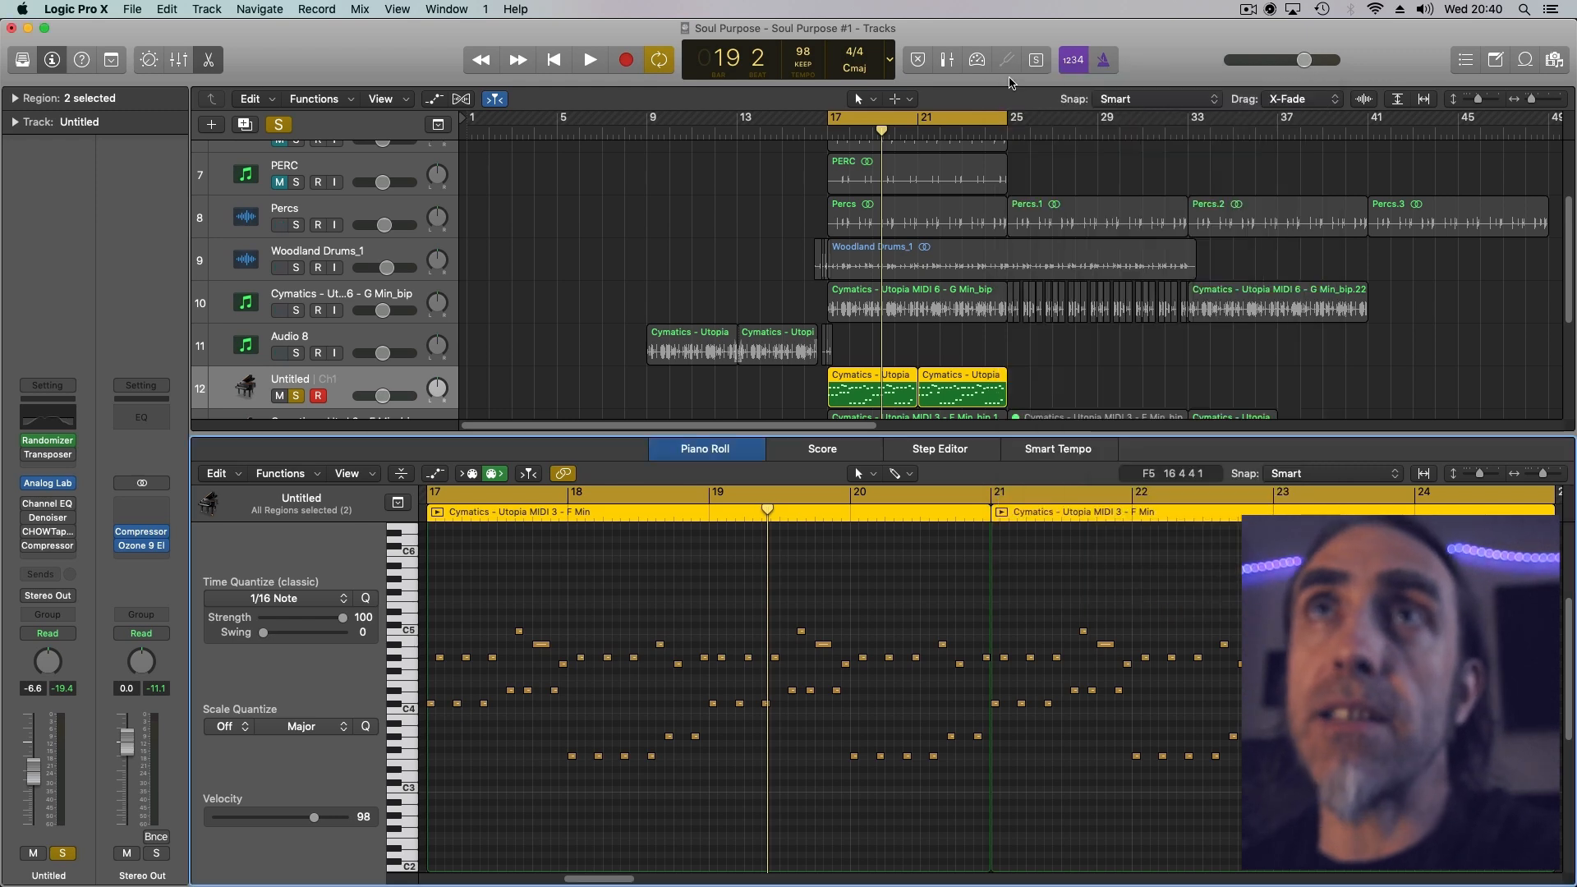
key(space)
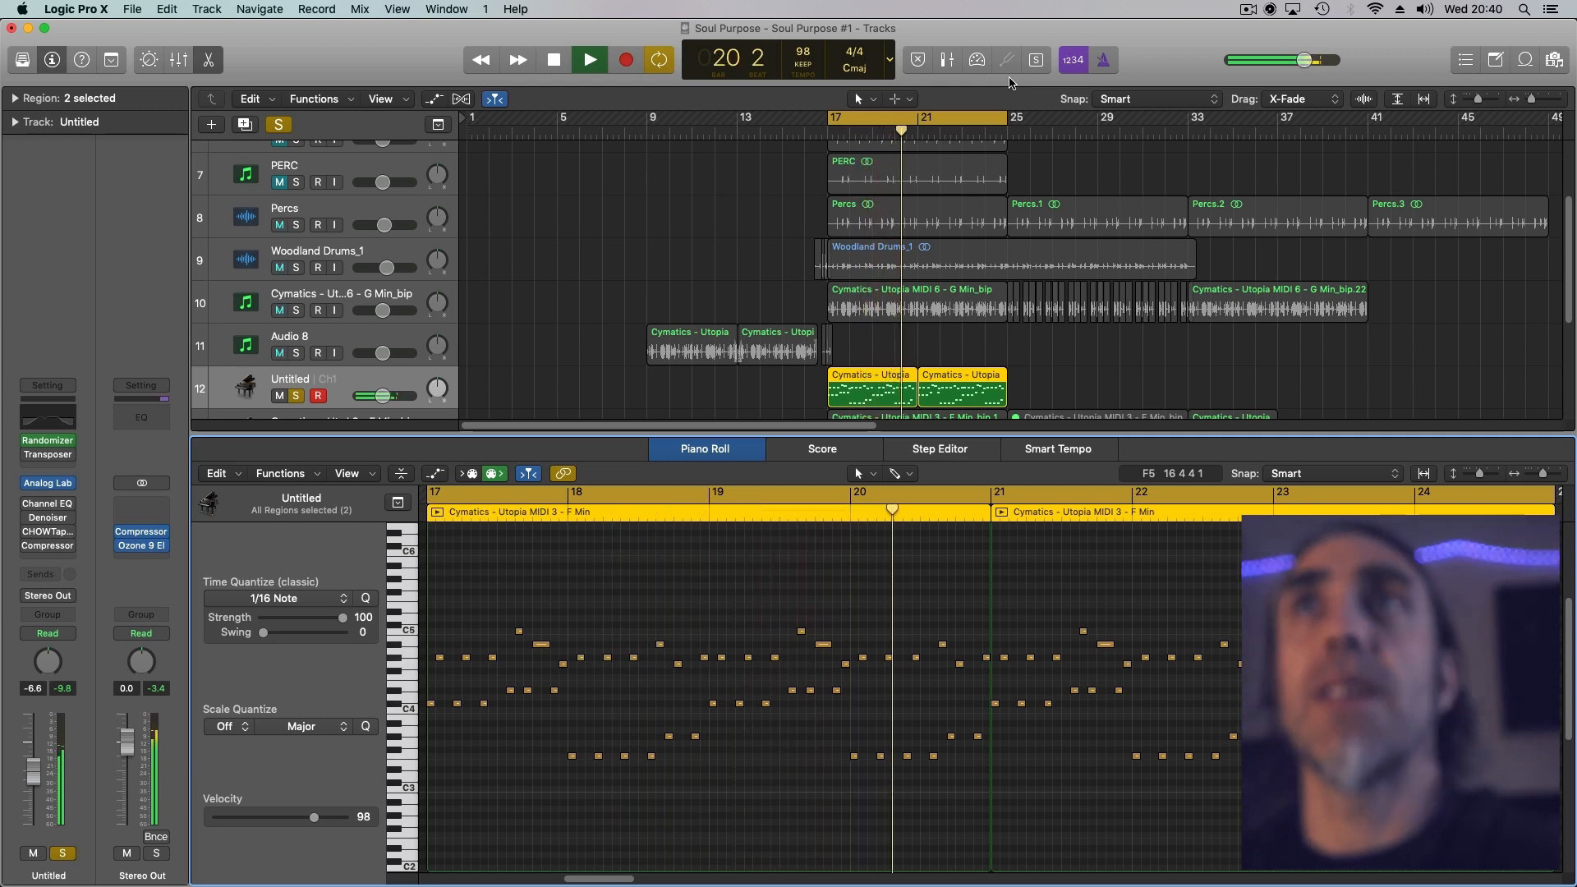
click(557, 63)
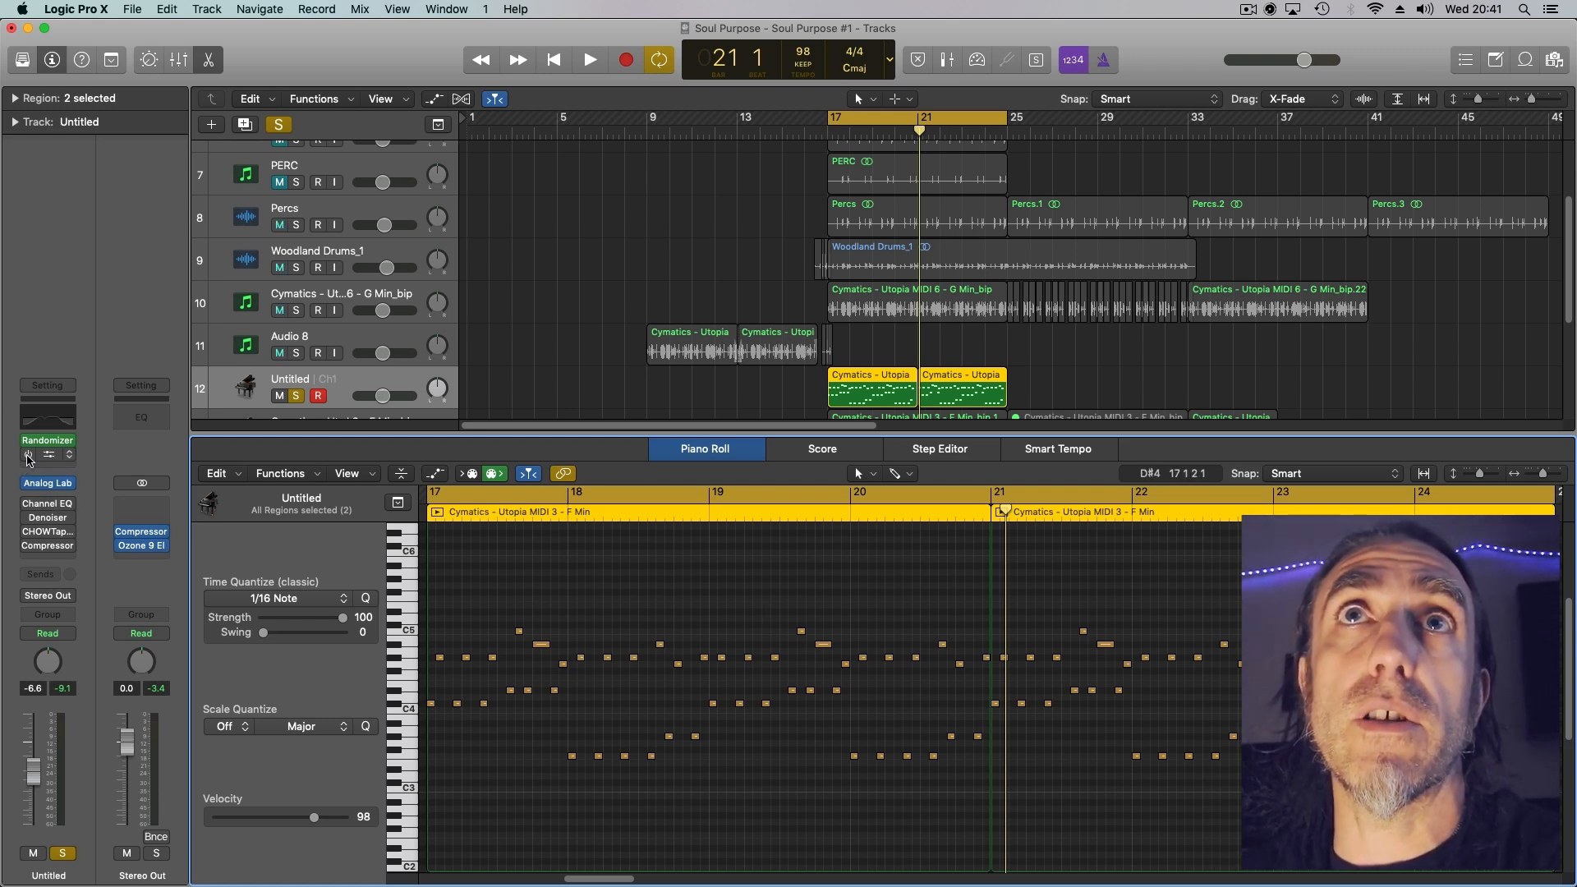
Enable the Transposer on track 12, move its window clear of the channel strip and play the part through it.
click(47, 456)
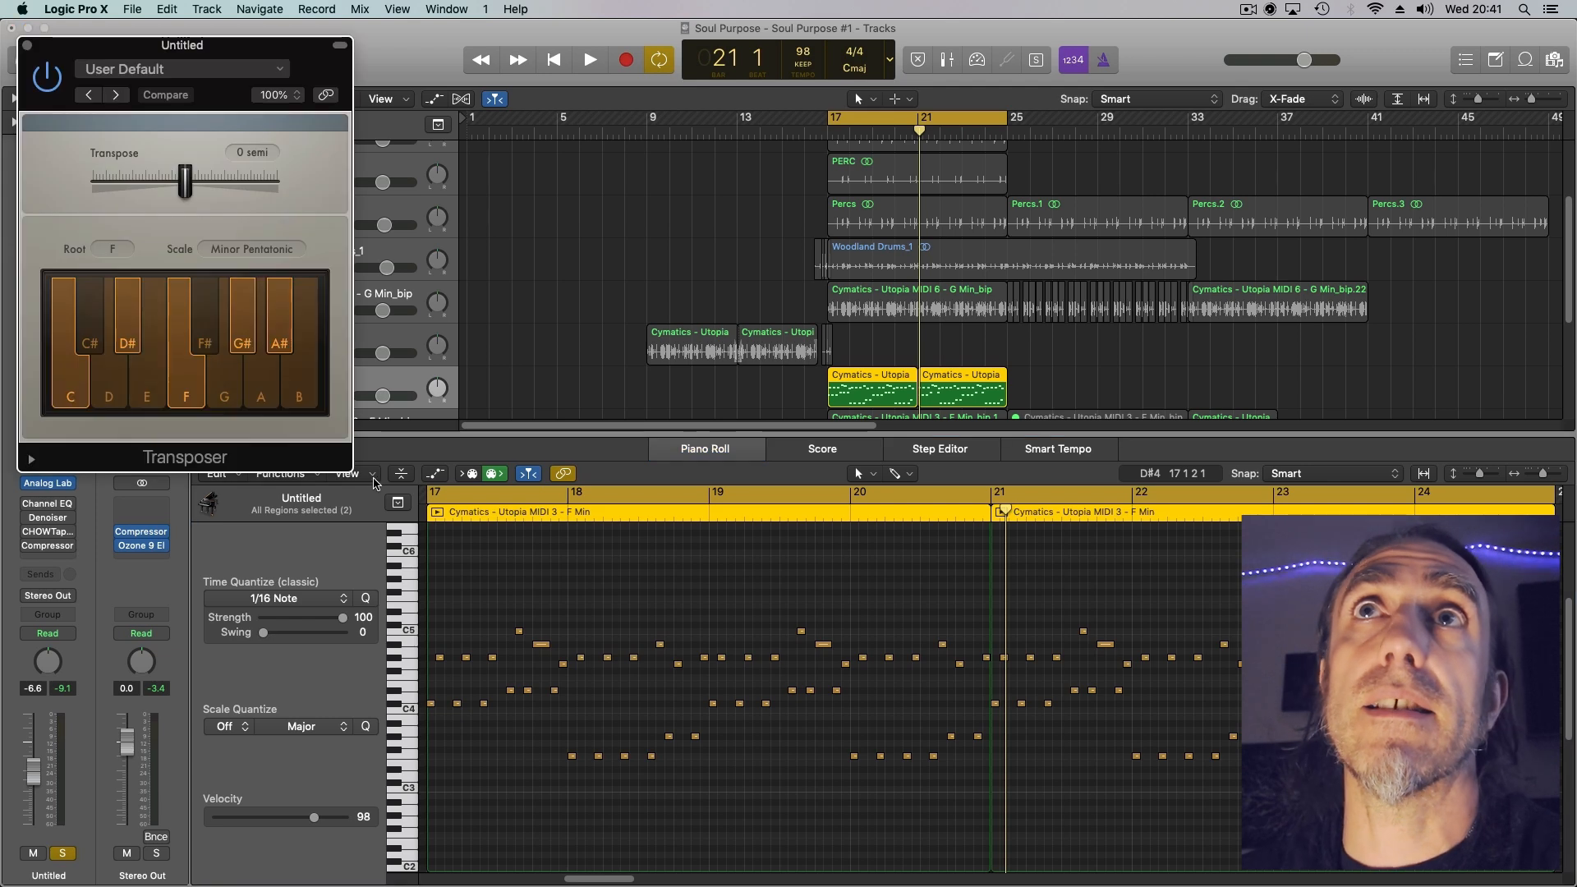
drag(207, 50, 803, 212)
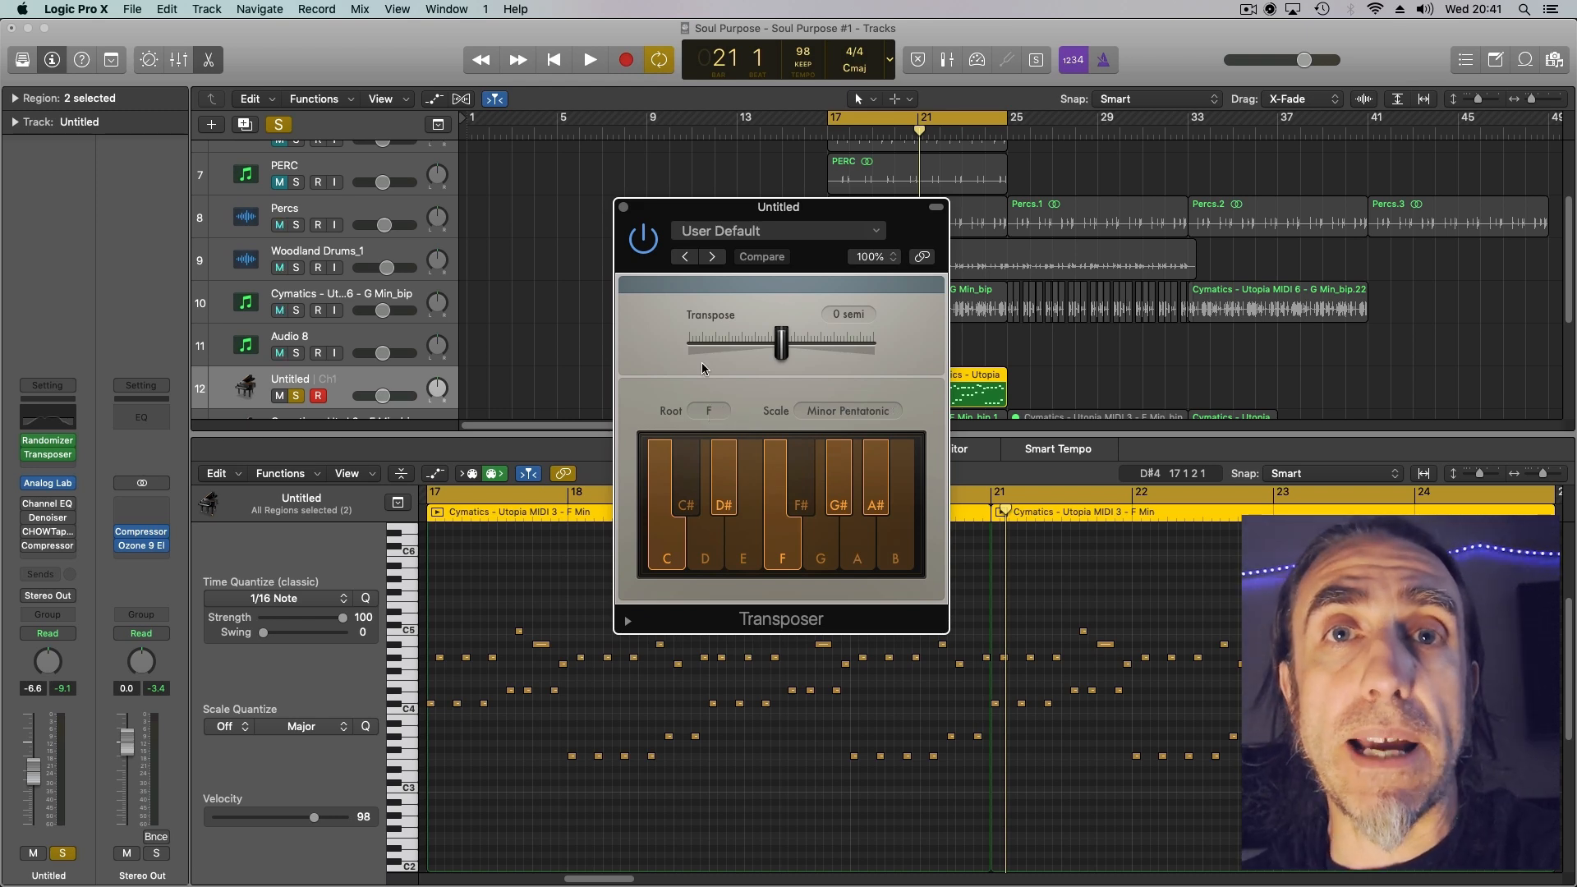
drag(665, 211, 749, 322)
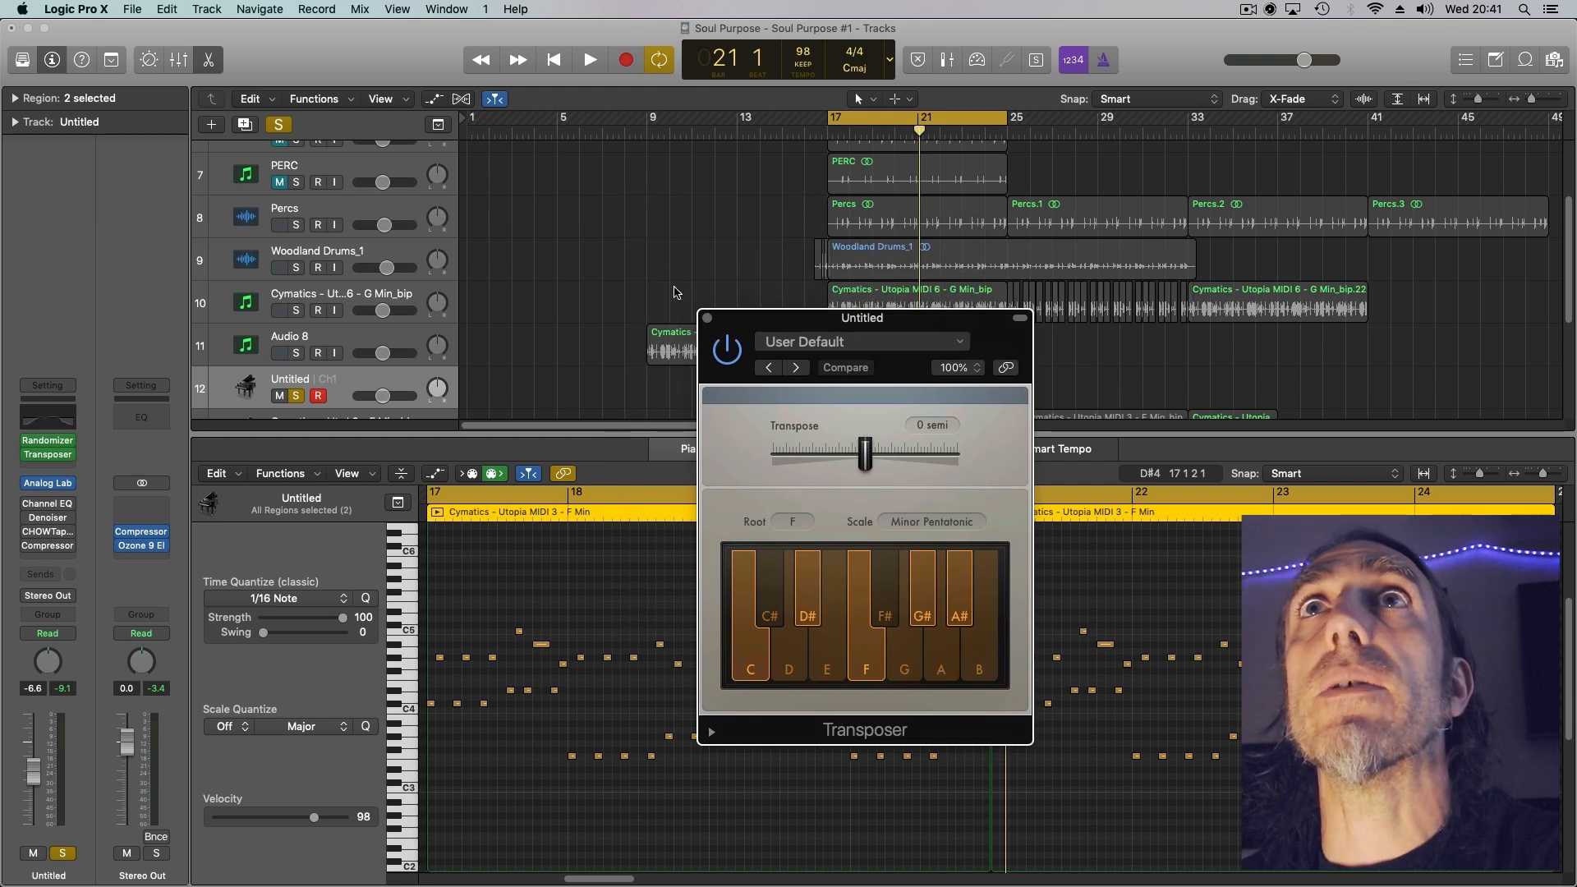
click(589, 62)
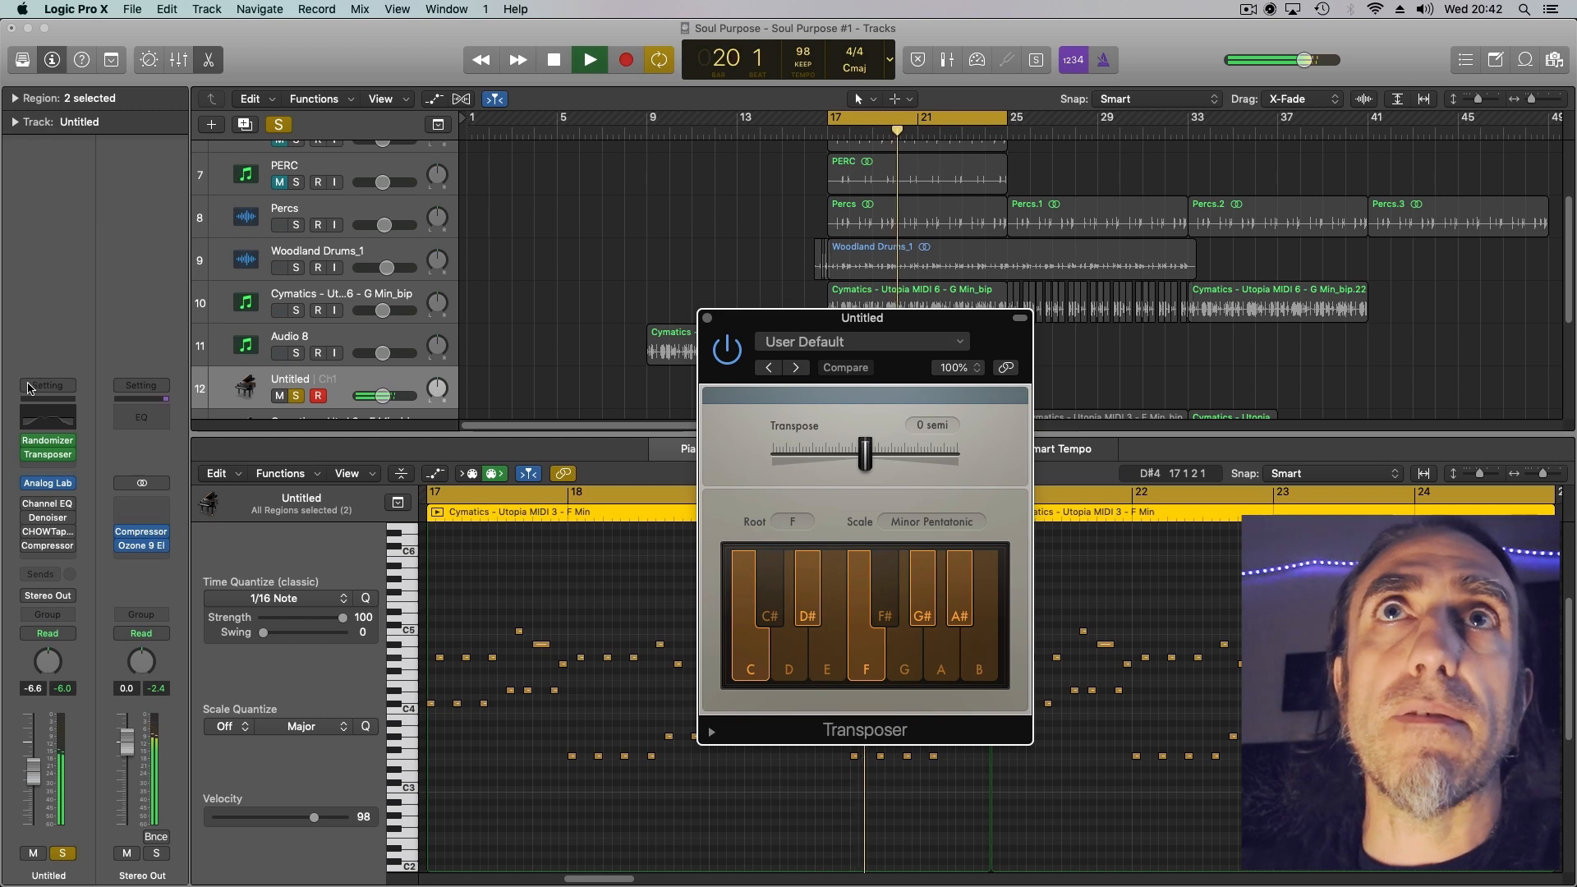
Enable the Channel EQ on track 12 during playback, inspect its curve and close its window.
click(27, 505)
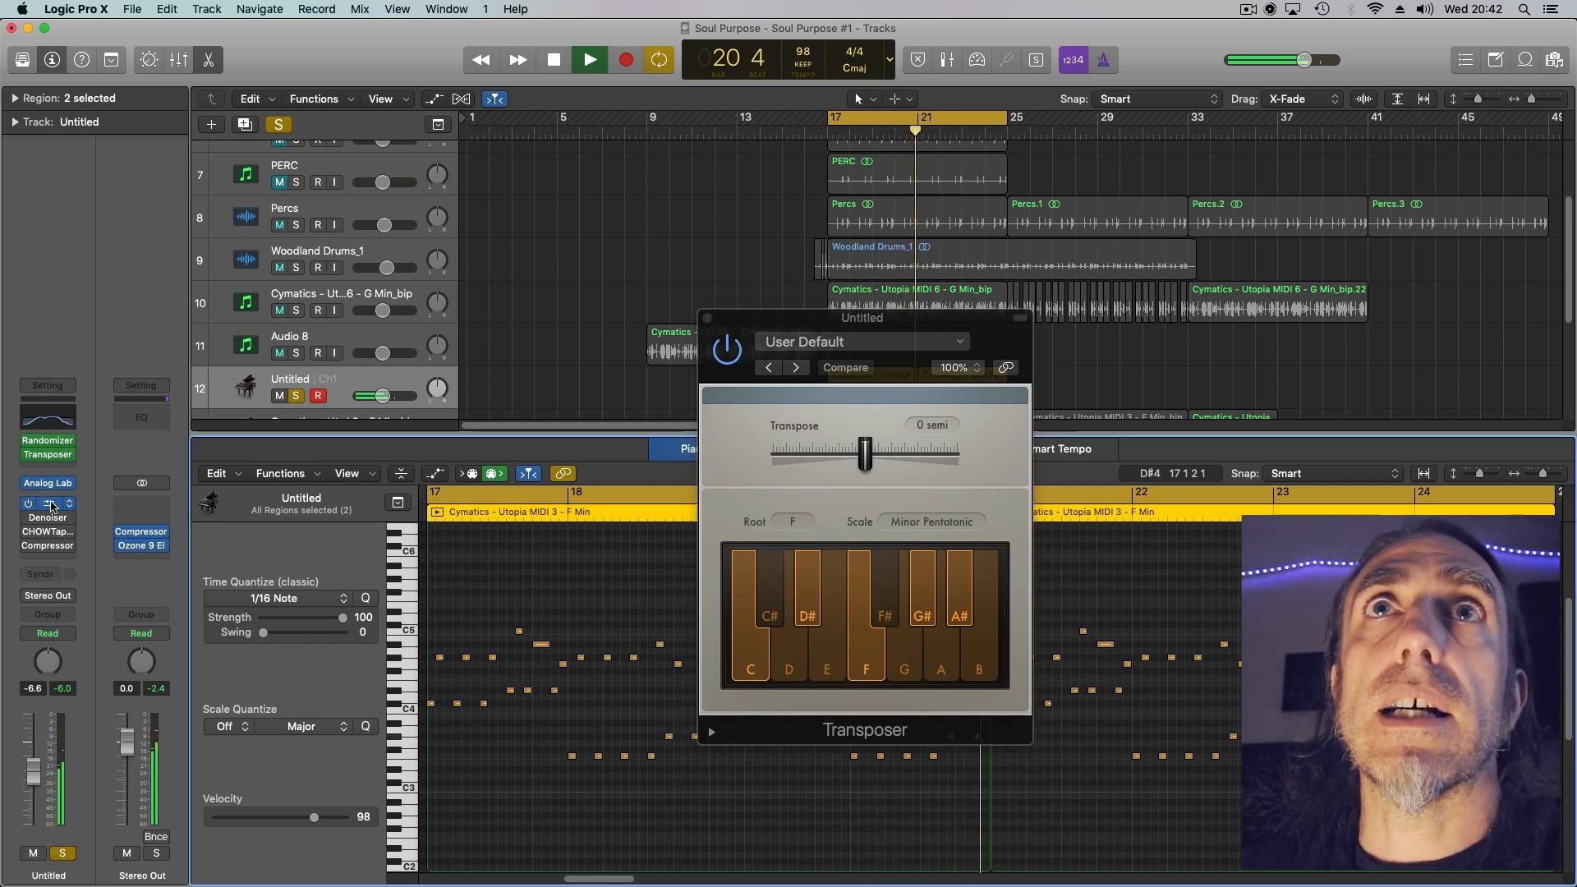
drag(552, 97, 645, 109)
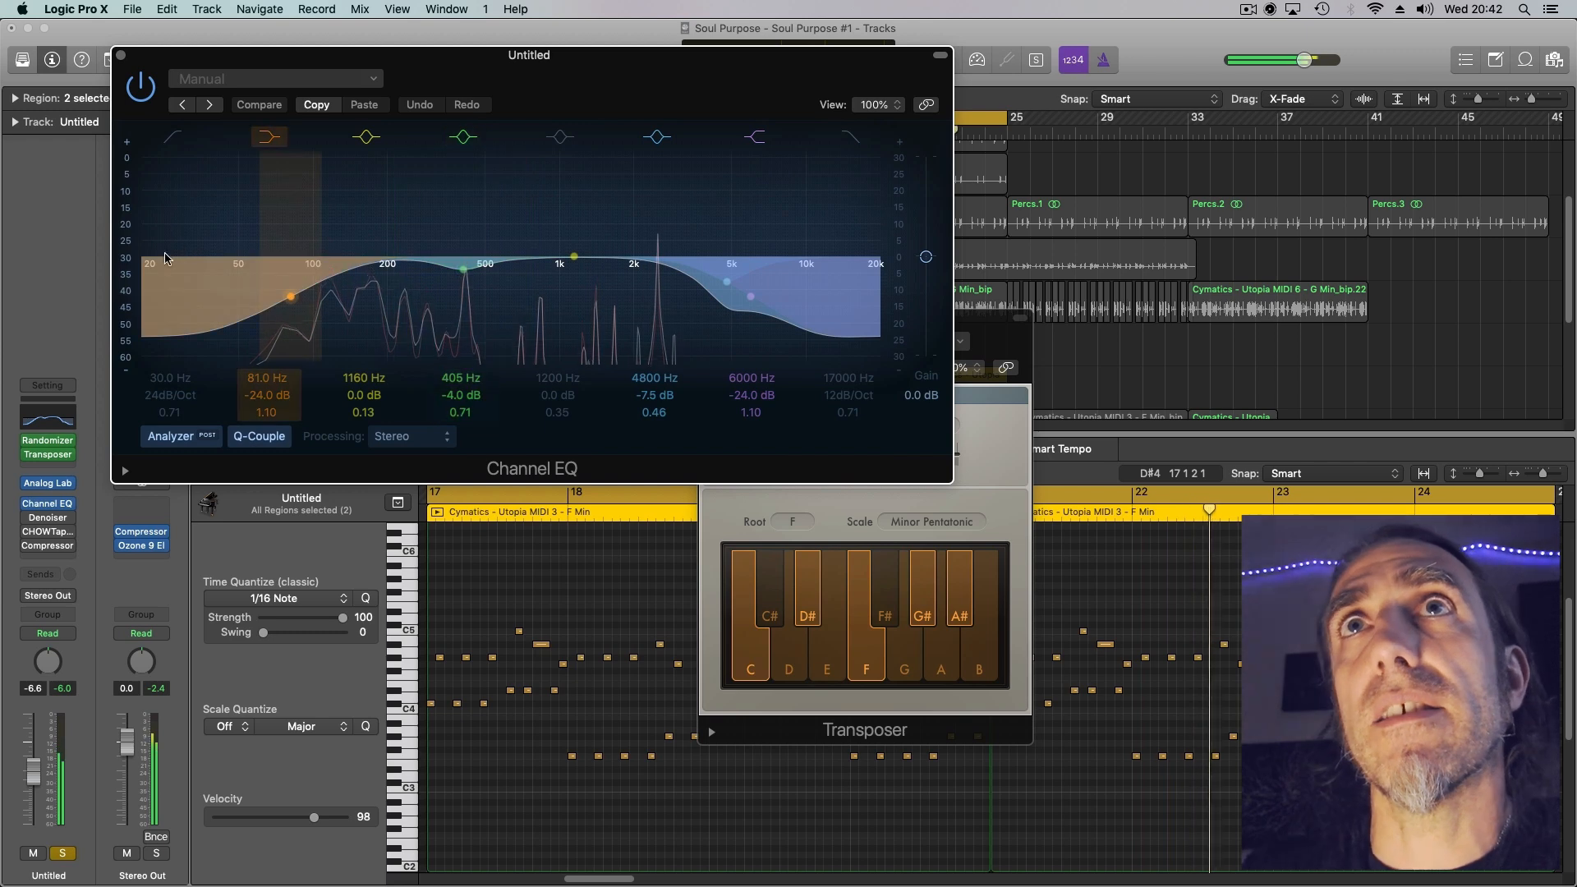
click(121, 55)
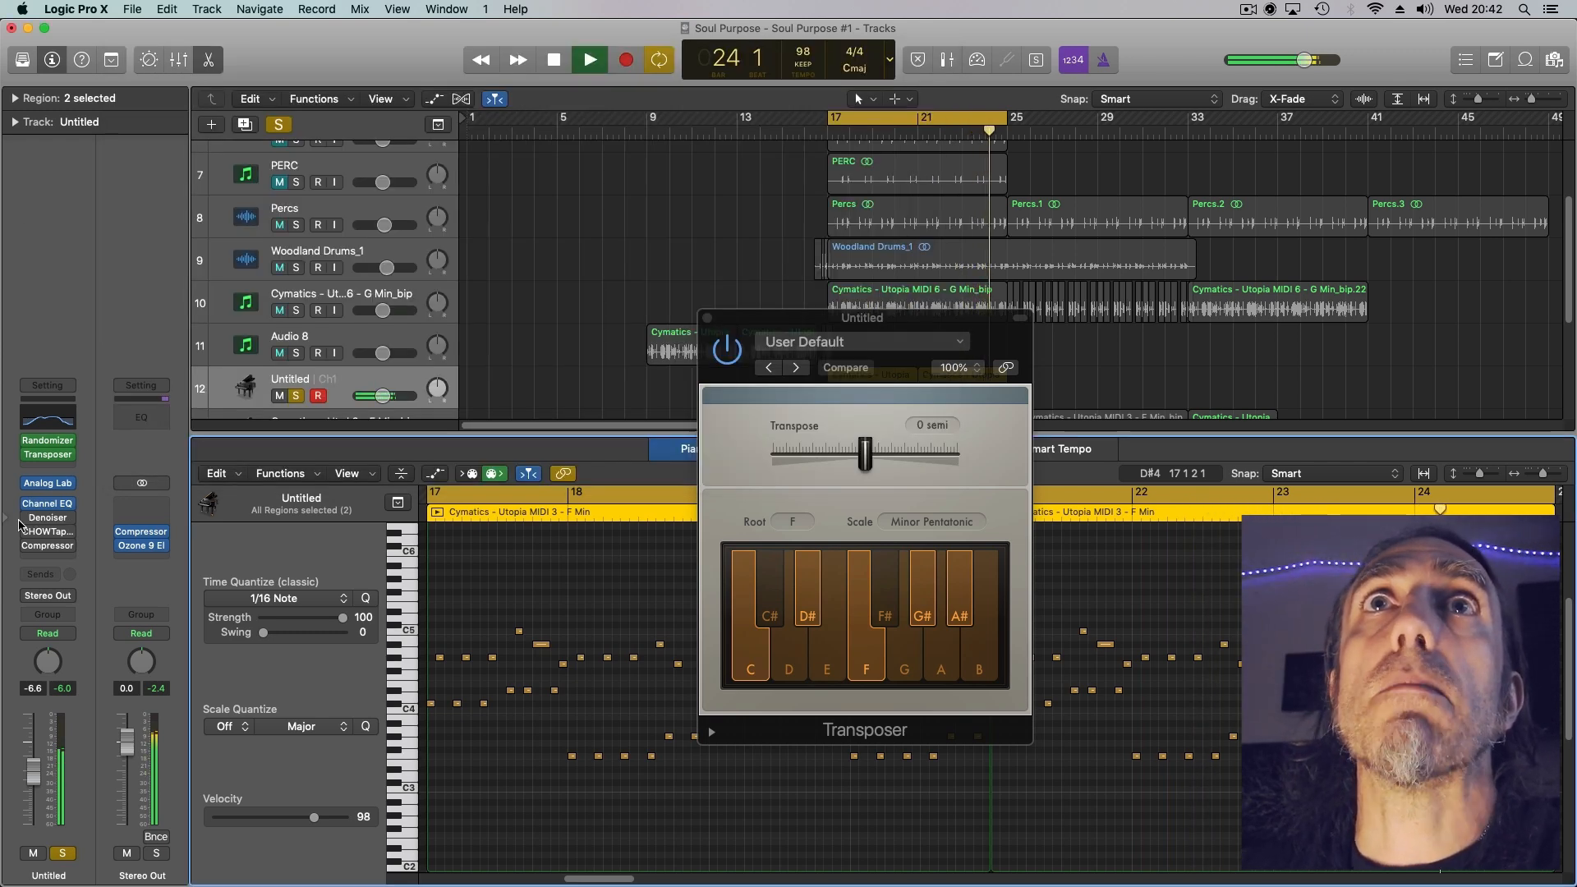
Enable the Denoiser and CHOWTapeModel effects on track 12 during playback and inspect their settings.
click(48, 517)
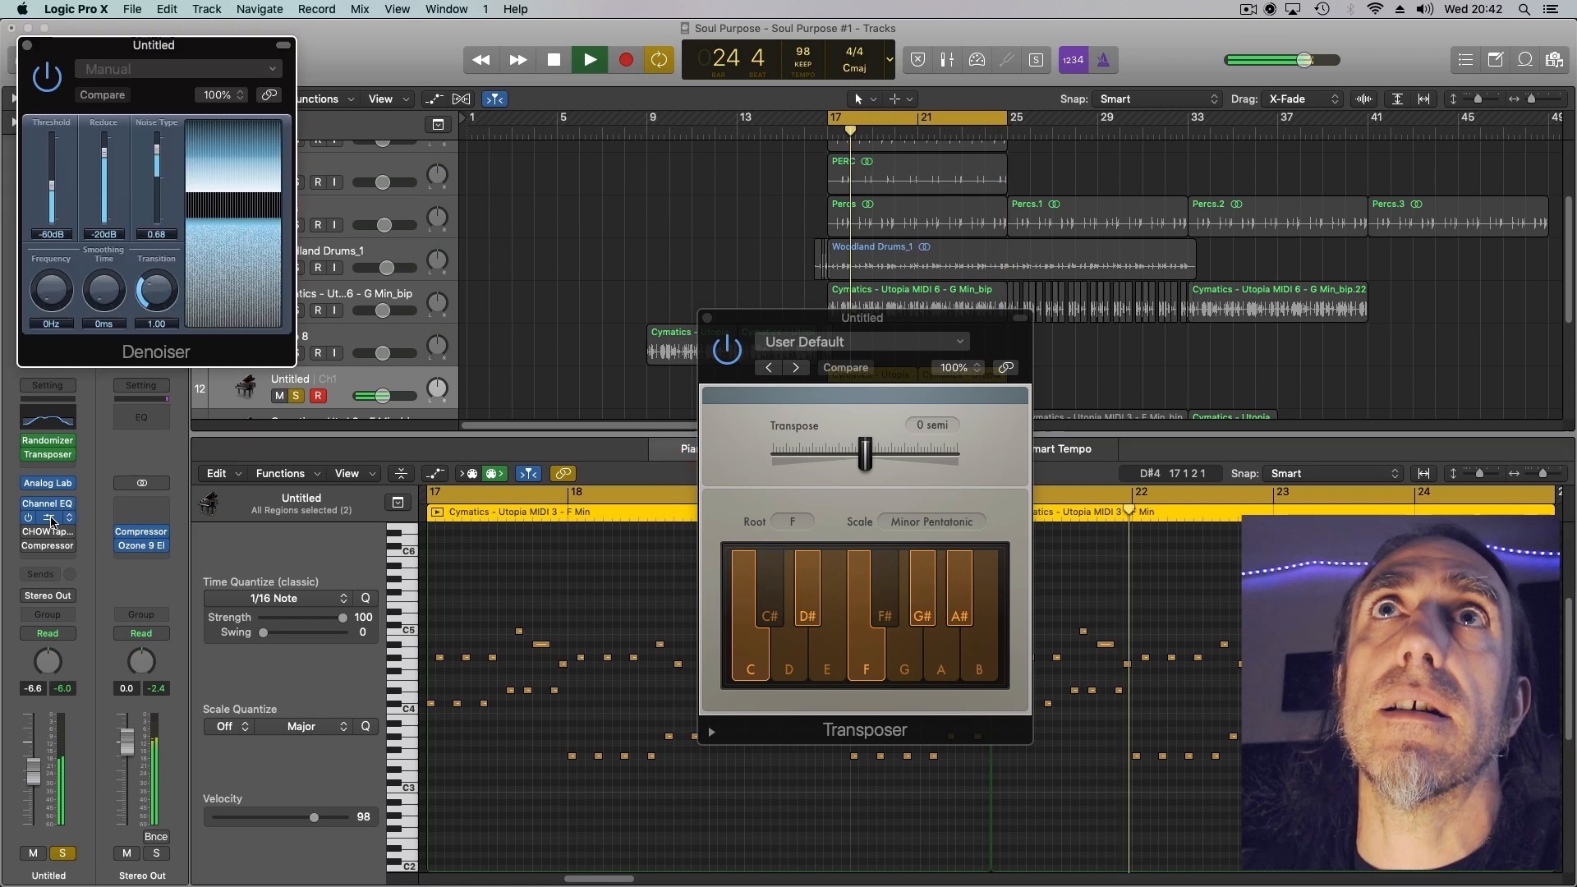
drag(156, 47, 486, 327)
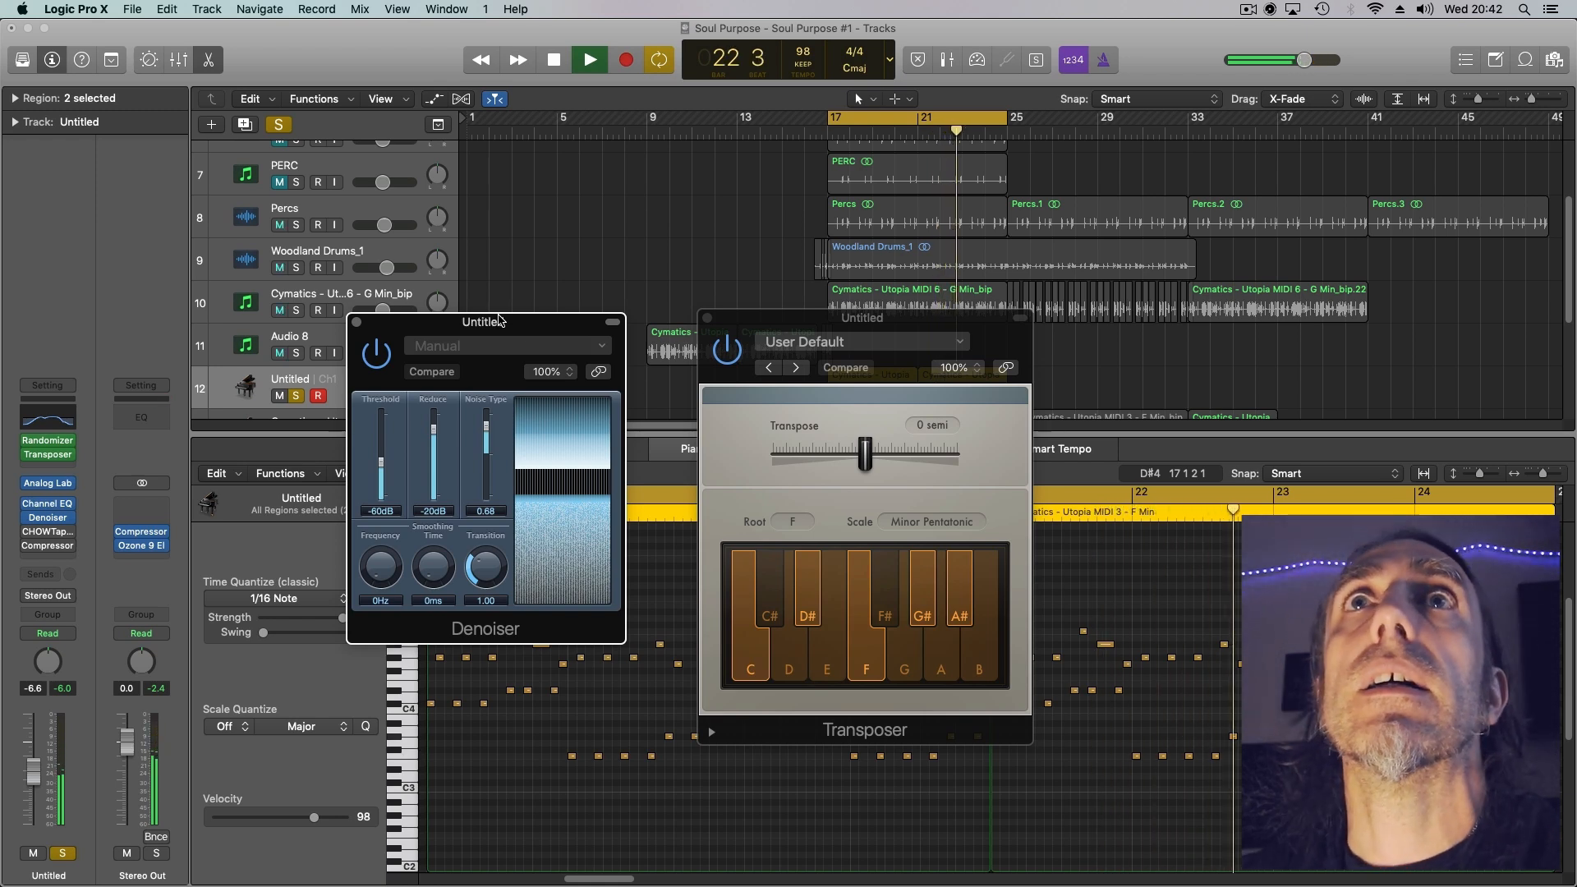
click(25, 532)
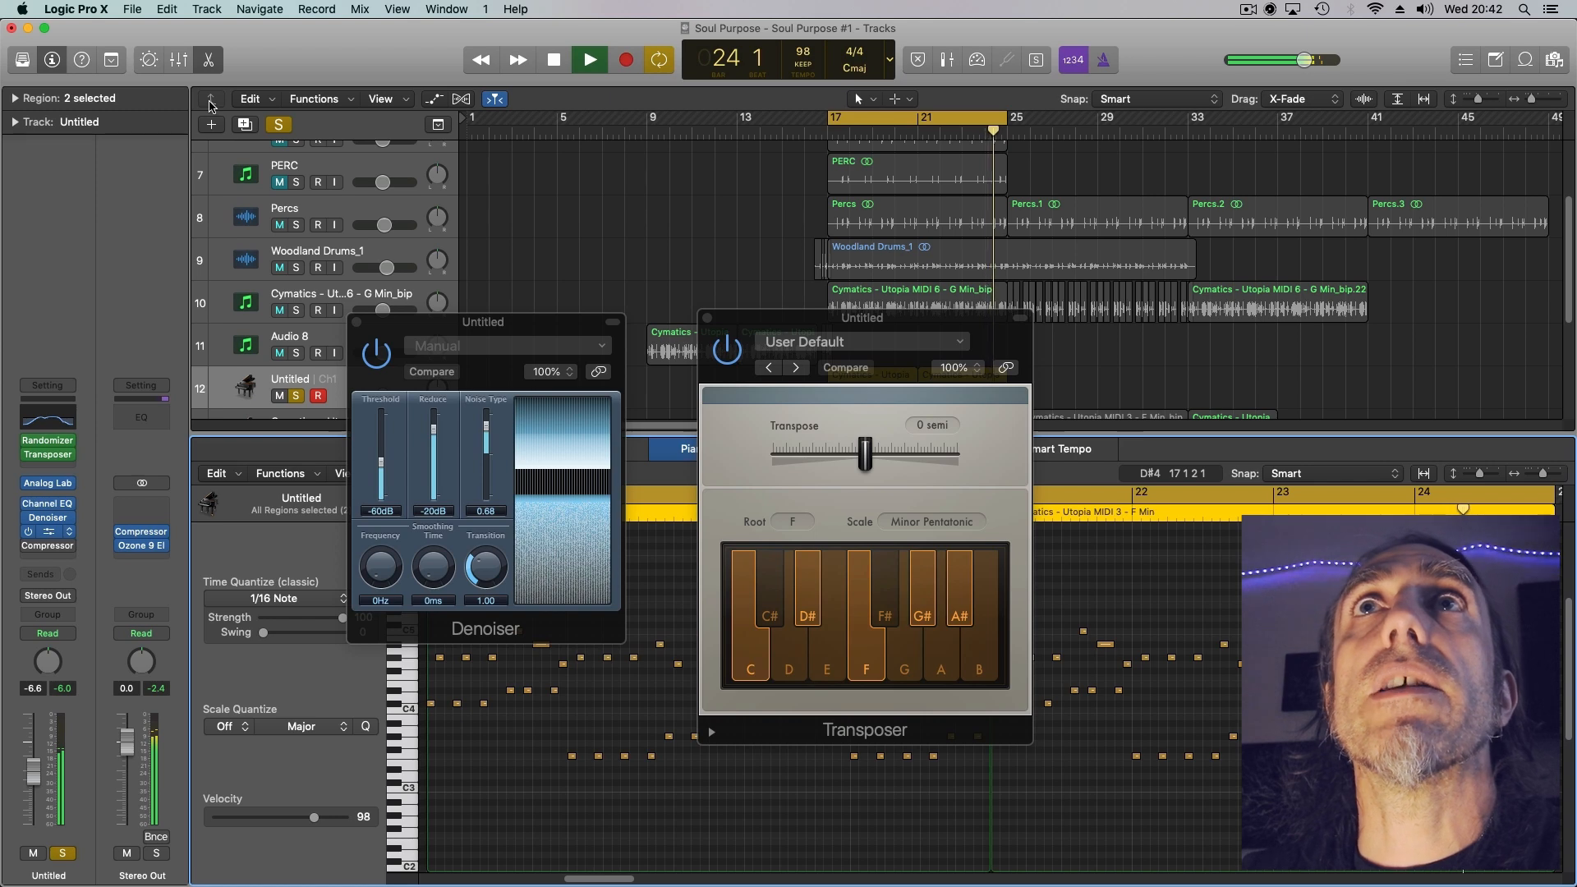
drag(301, 51, 385, 136)
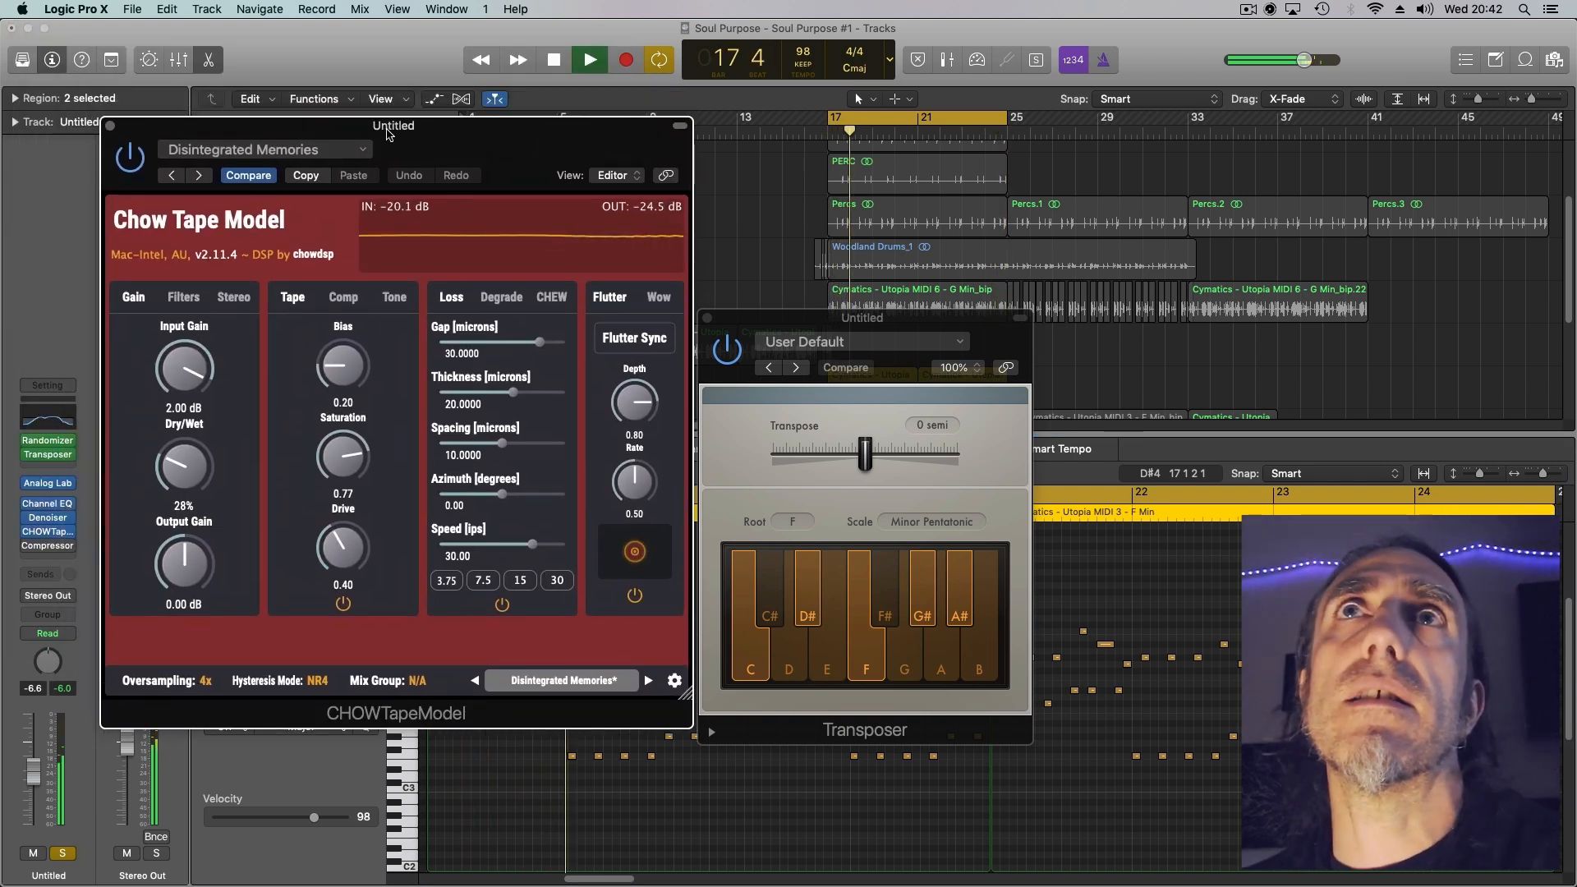
click(110, 126)
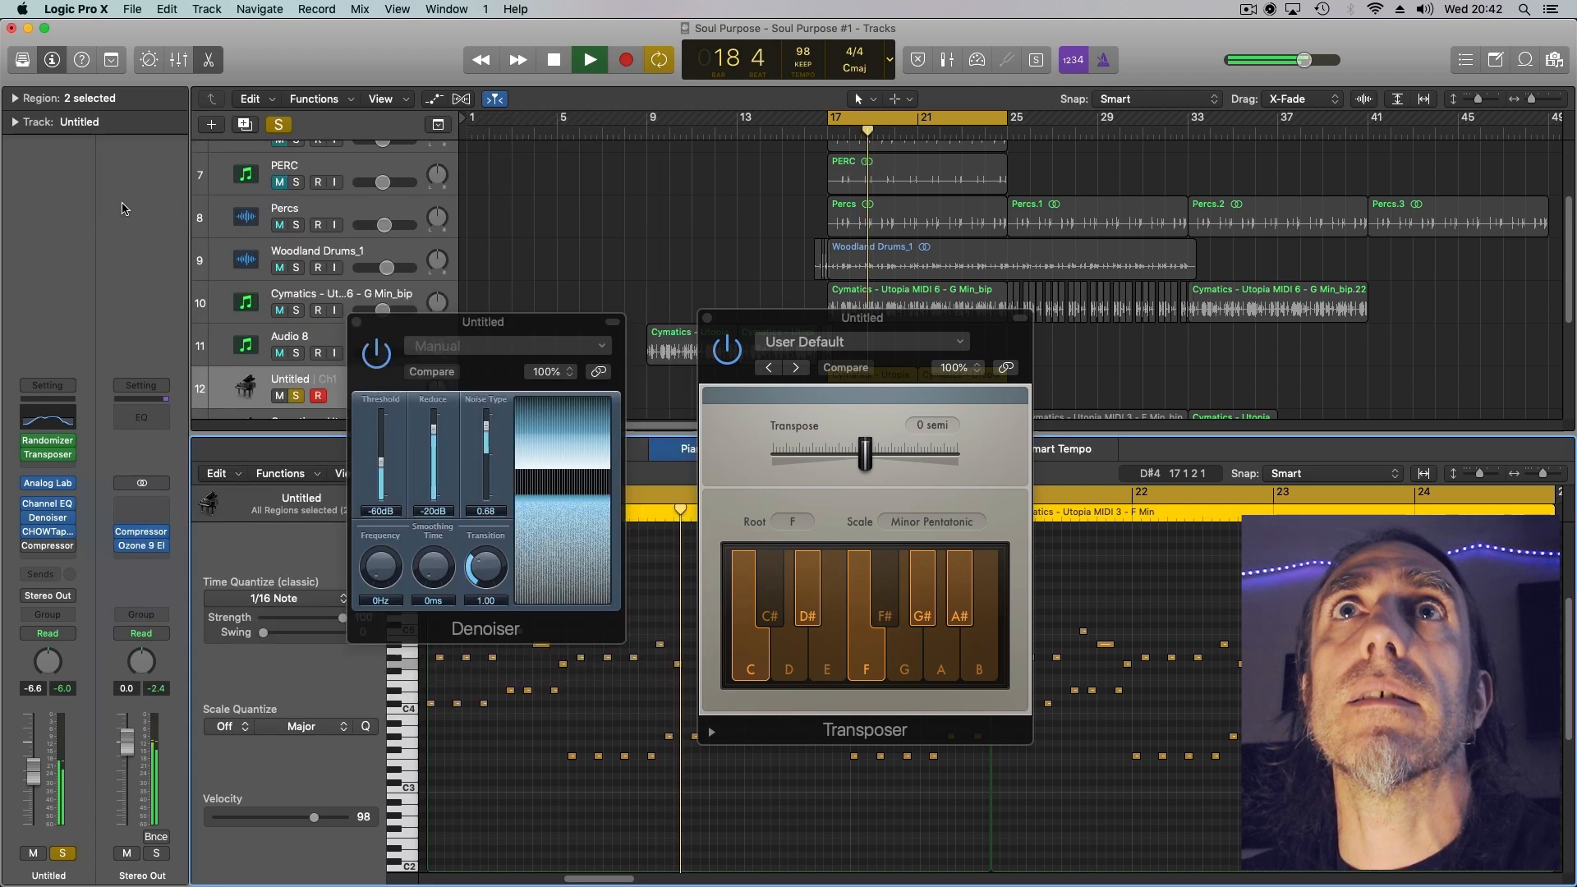
Enable the Compressor on track 12, inspect it, and close all plug-in windows and the Piano Roll.
click(54, 551)
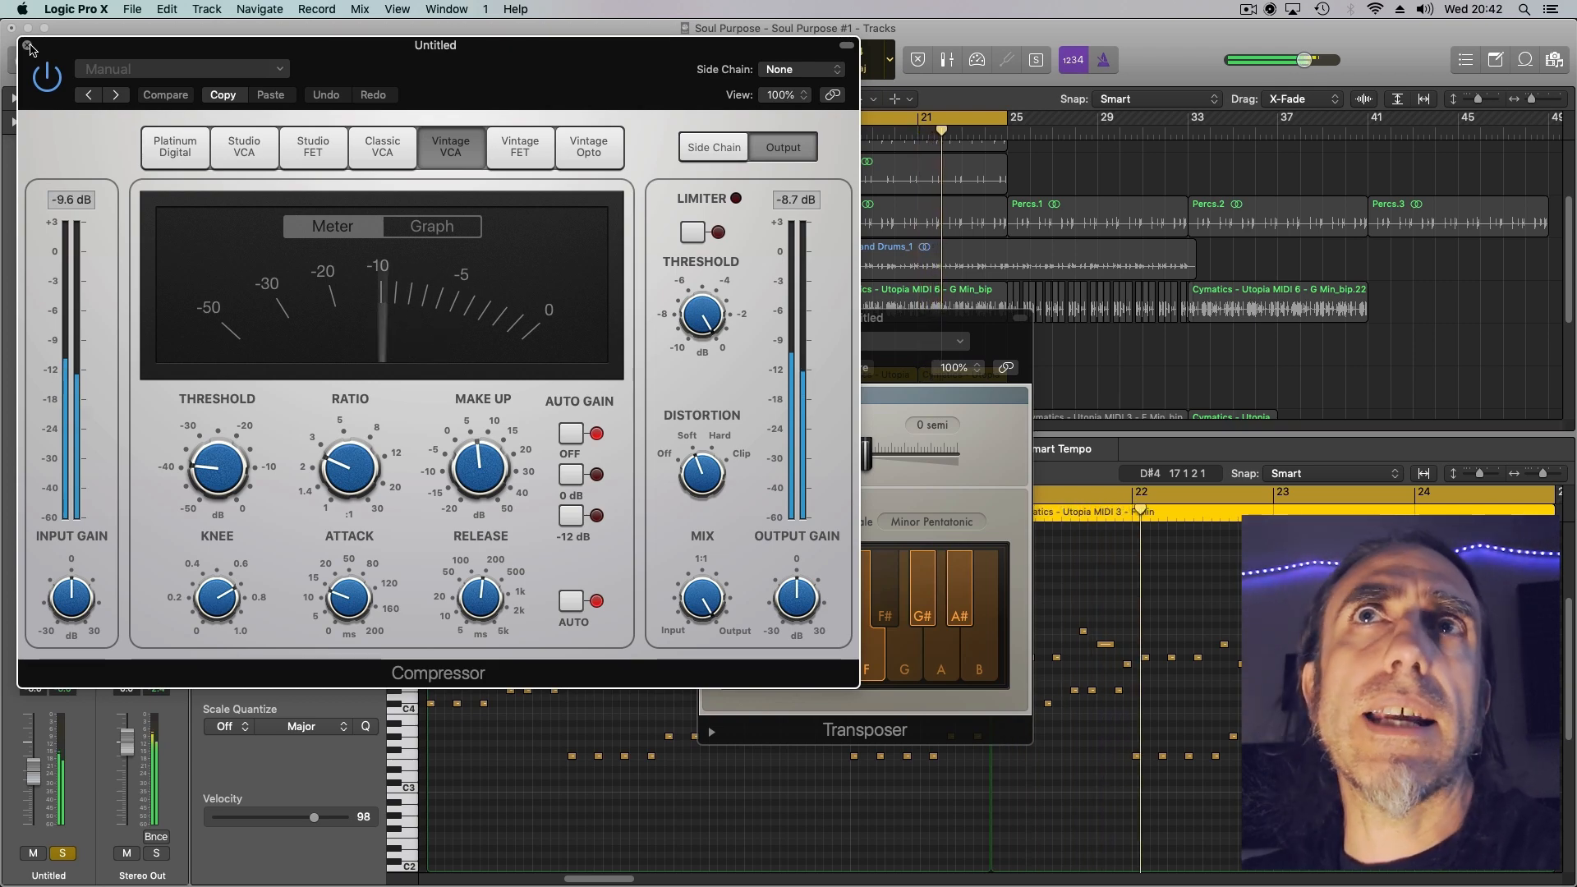
click(28, 46)
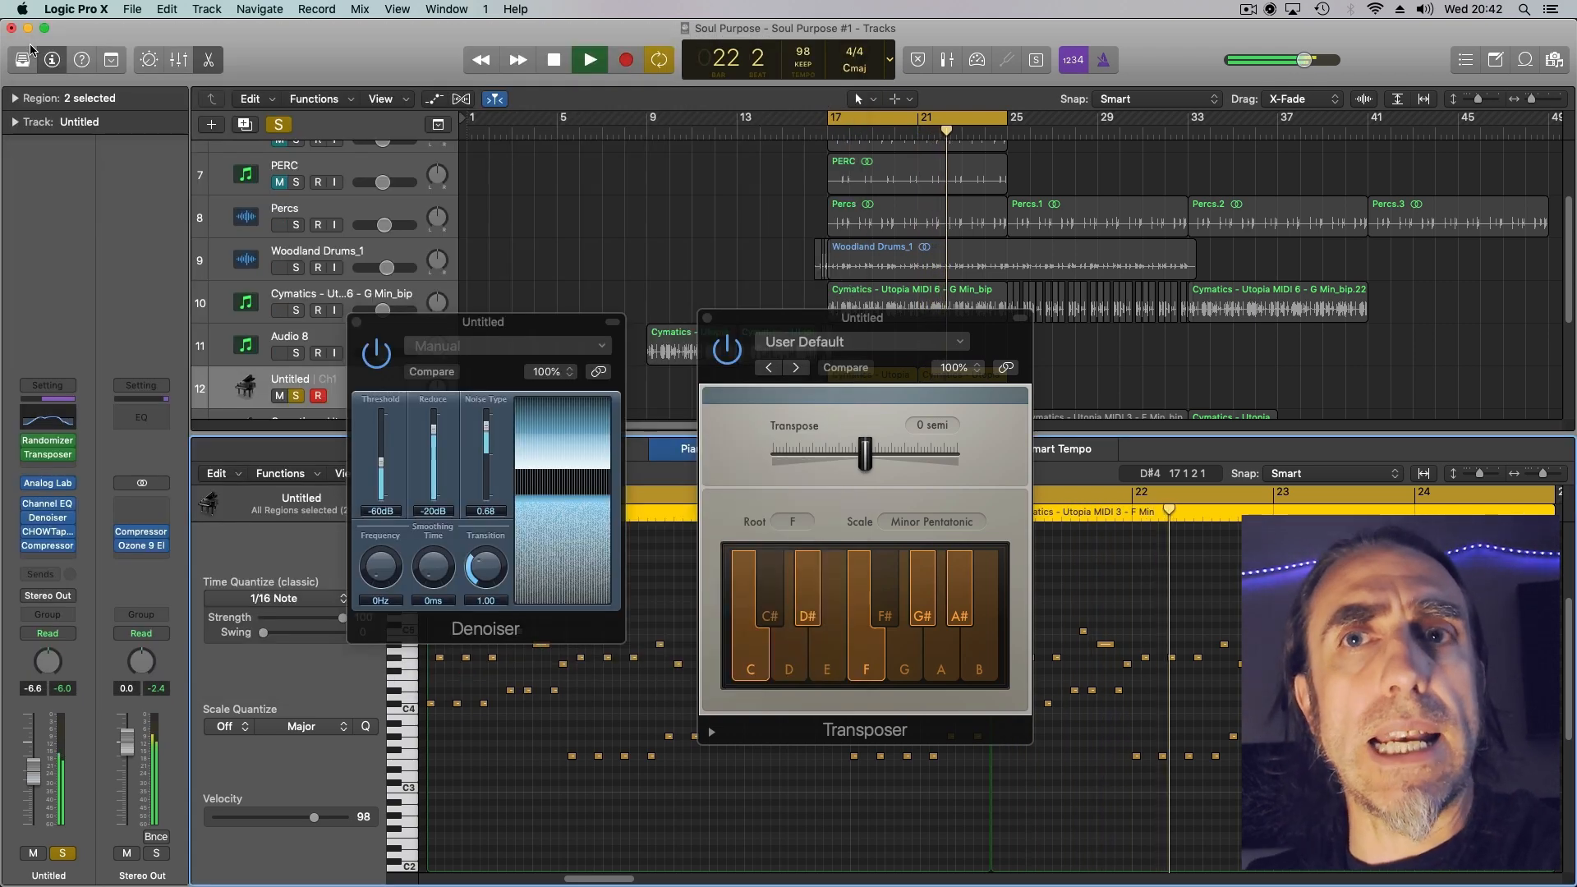
click(357, 323)
click(709, 320)
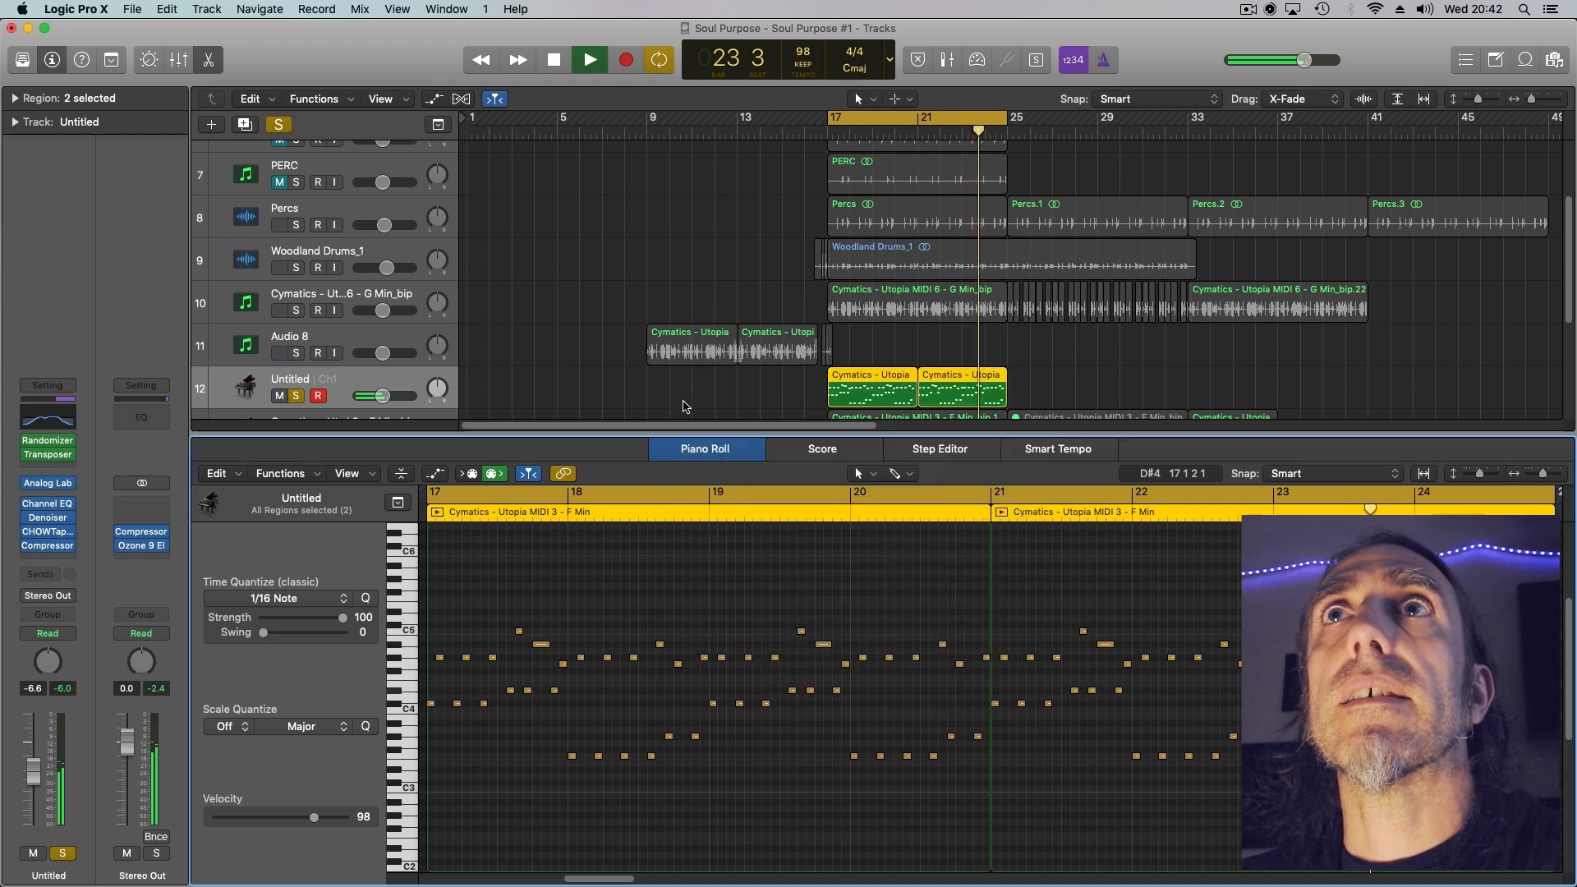
key(p)
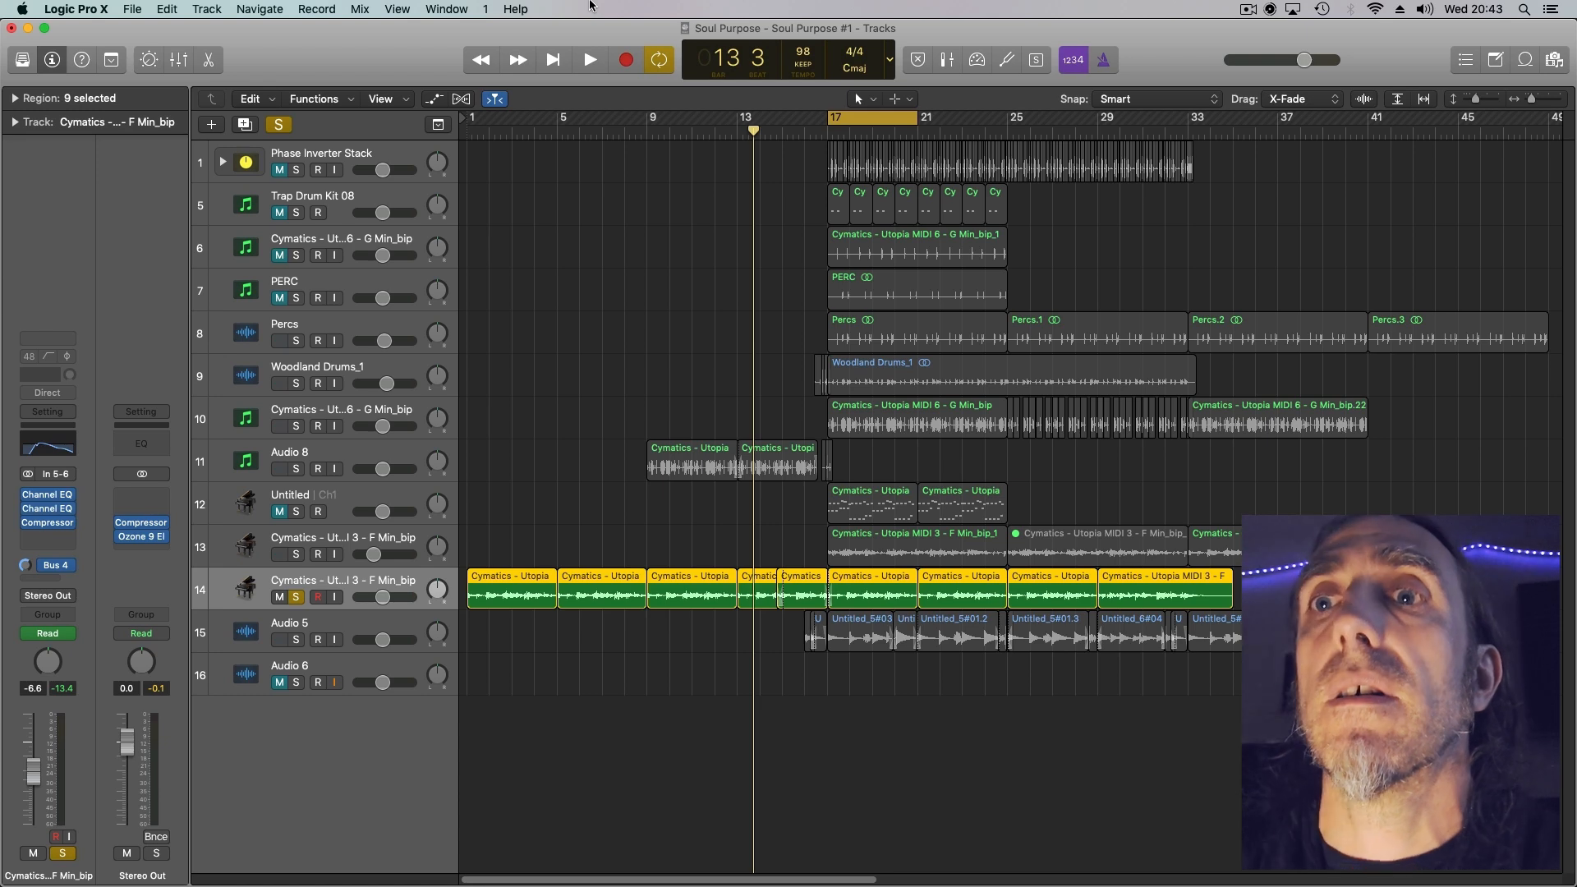
Deselect the regions on track 14 and listen to that track soloed over the cycle range.
click(608, 675)
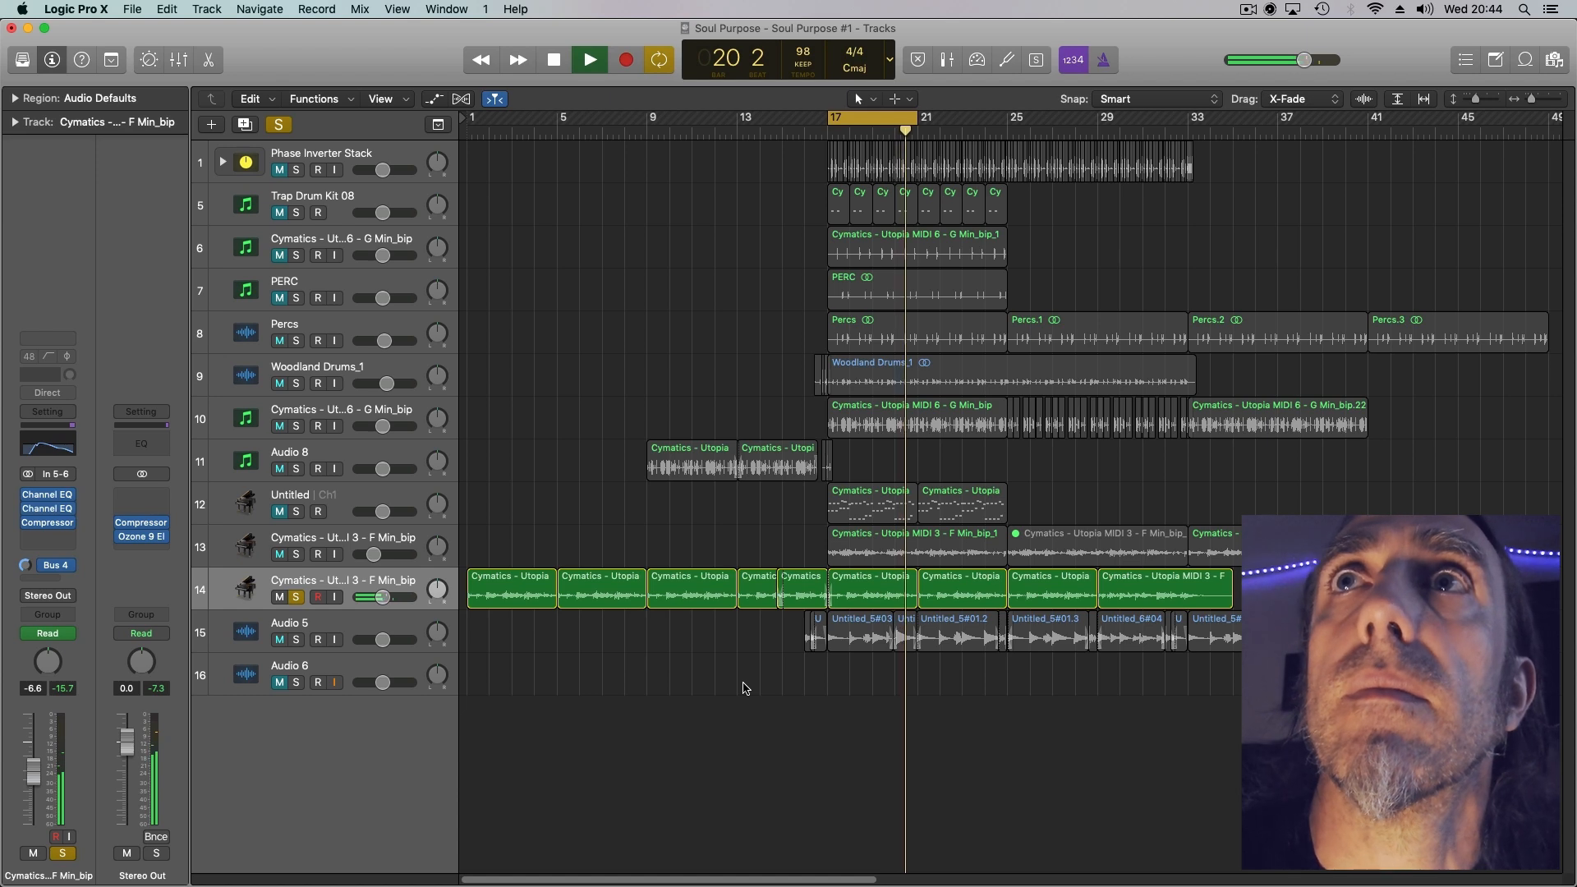
key(space)
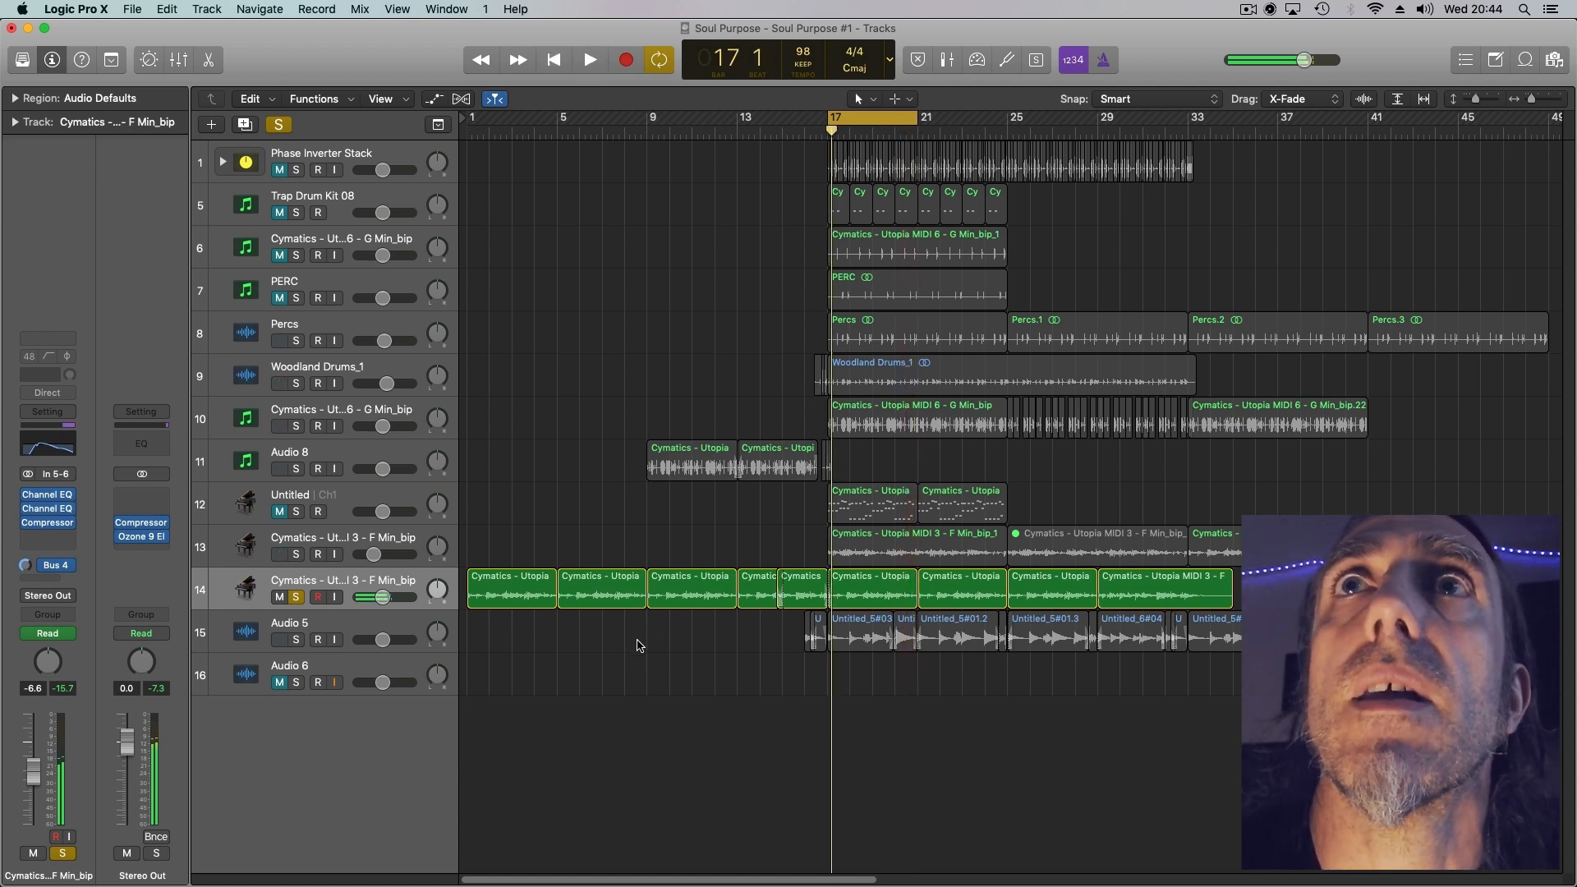
Switch the solo from track 14 to Audio 5 and listen to it, turning off the cycle range during playback.
click(297, 597)
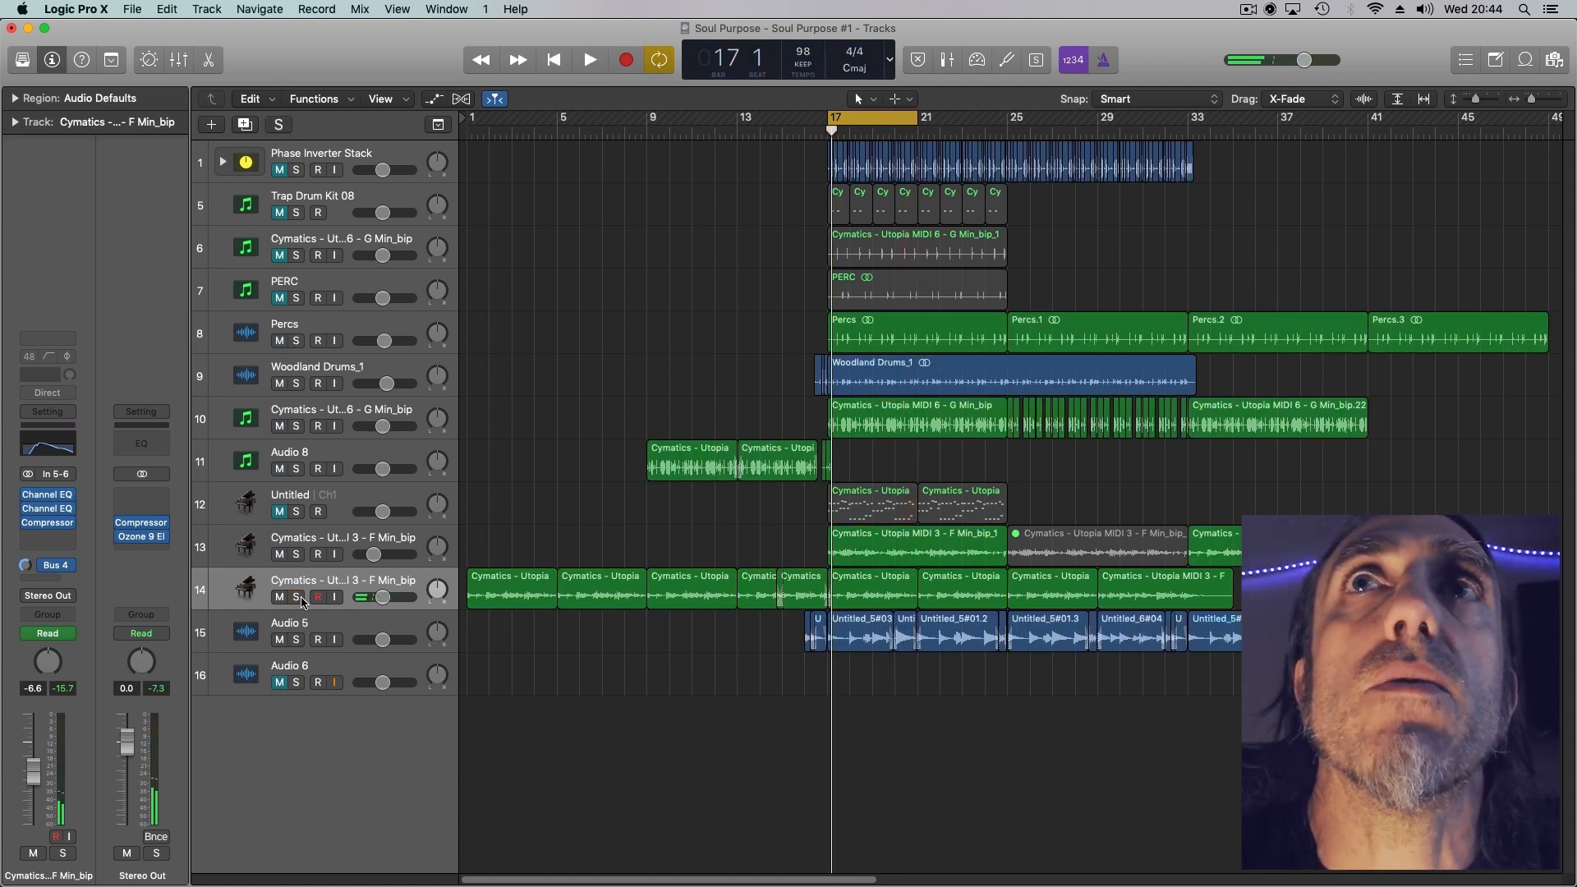
click(297, 640)
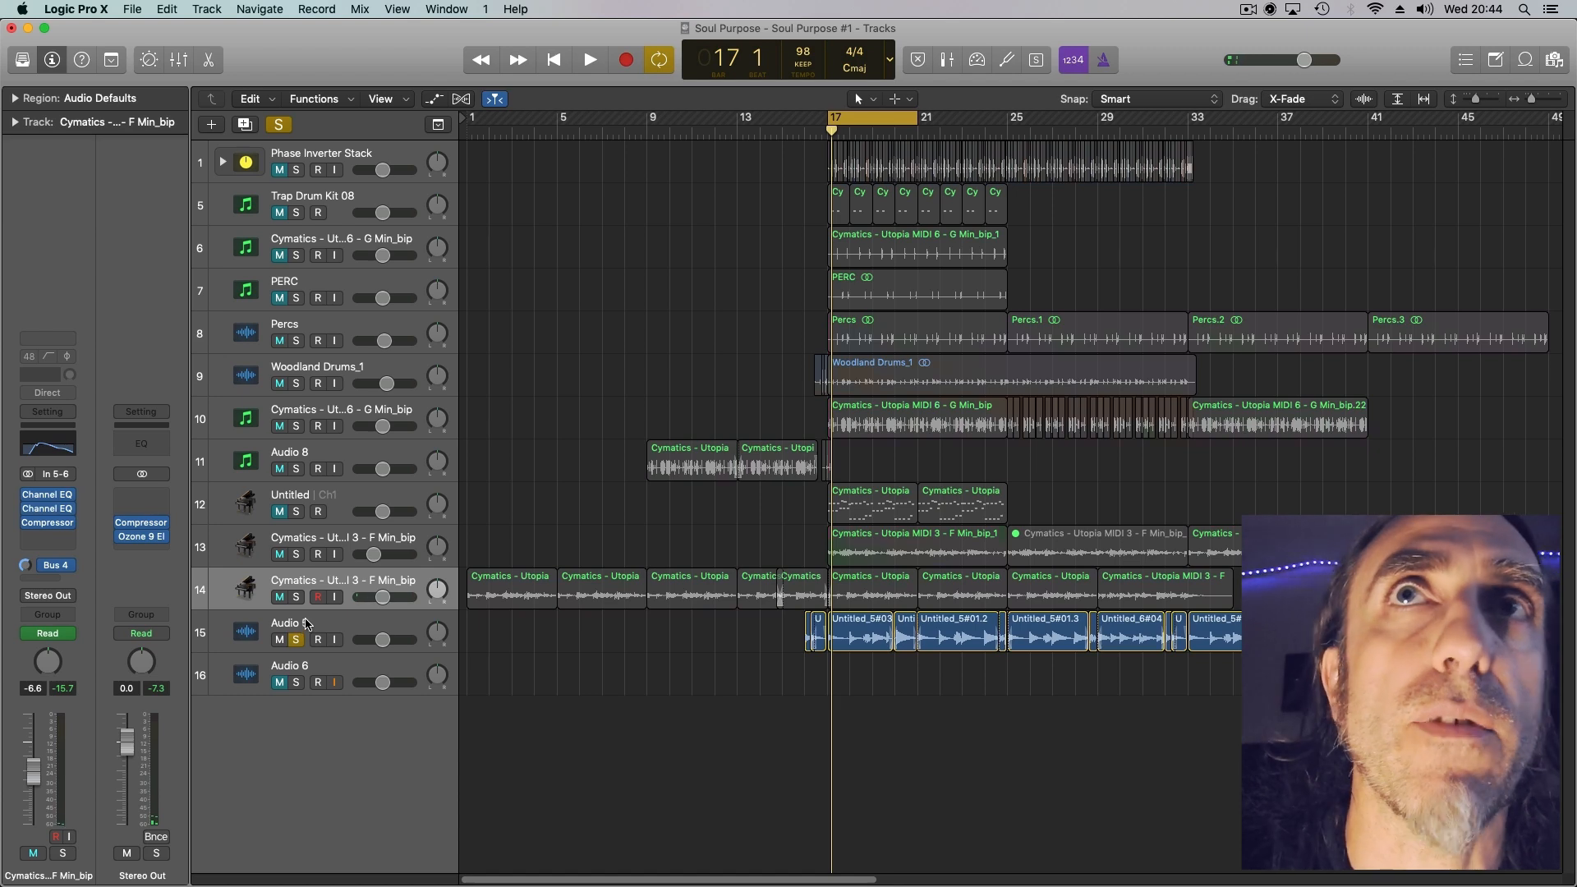
click(270, 639)
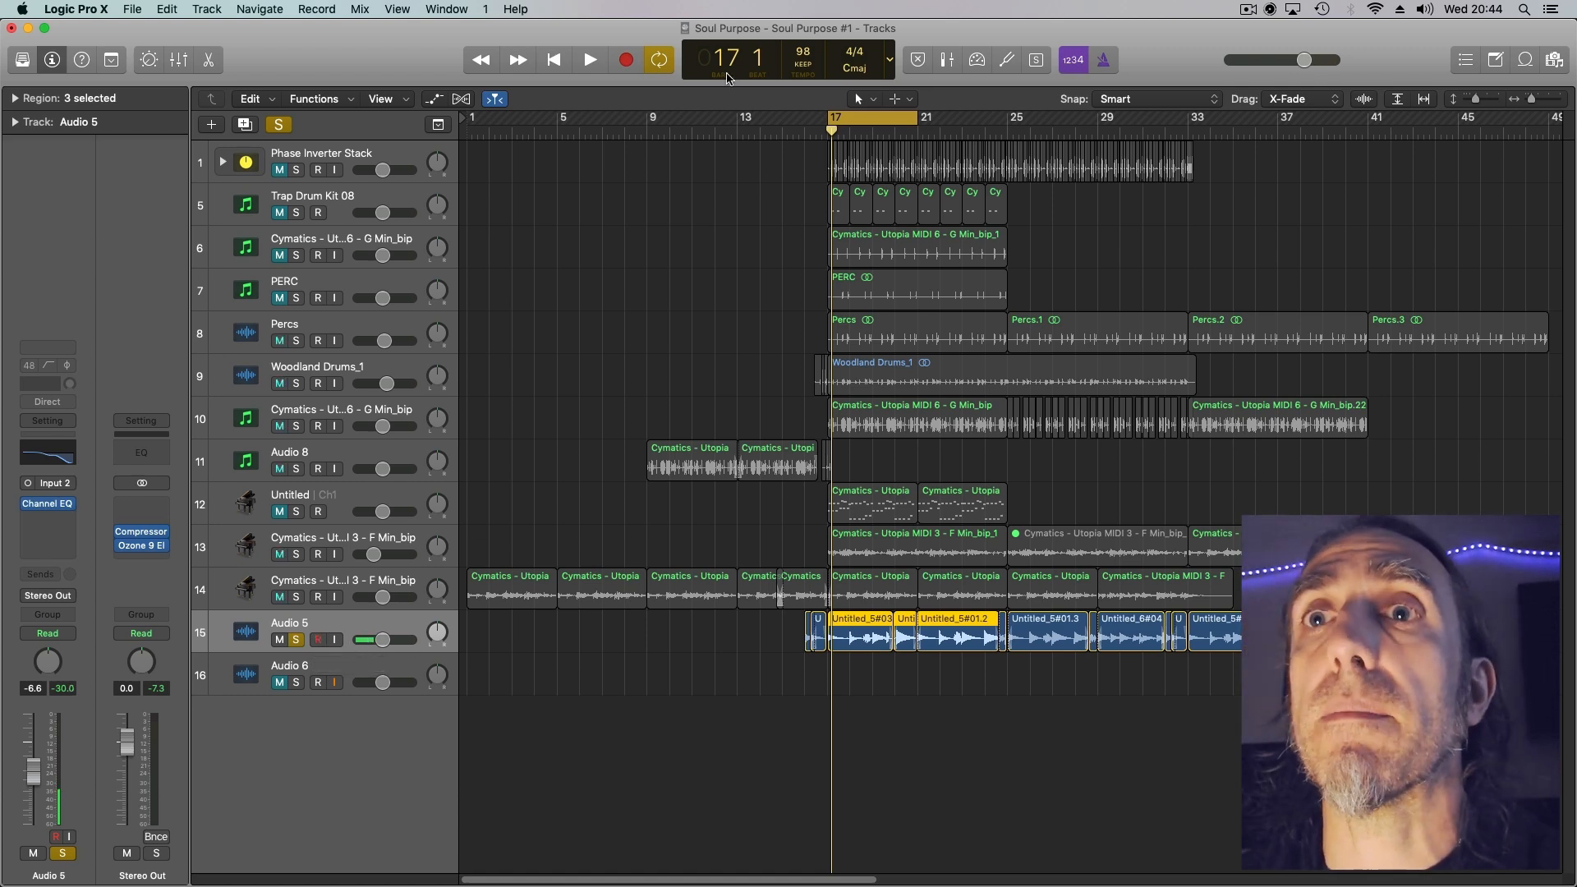
key(space)
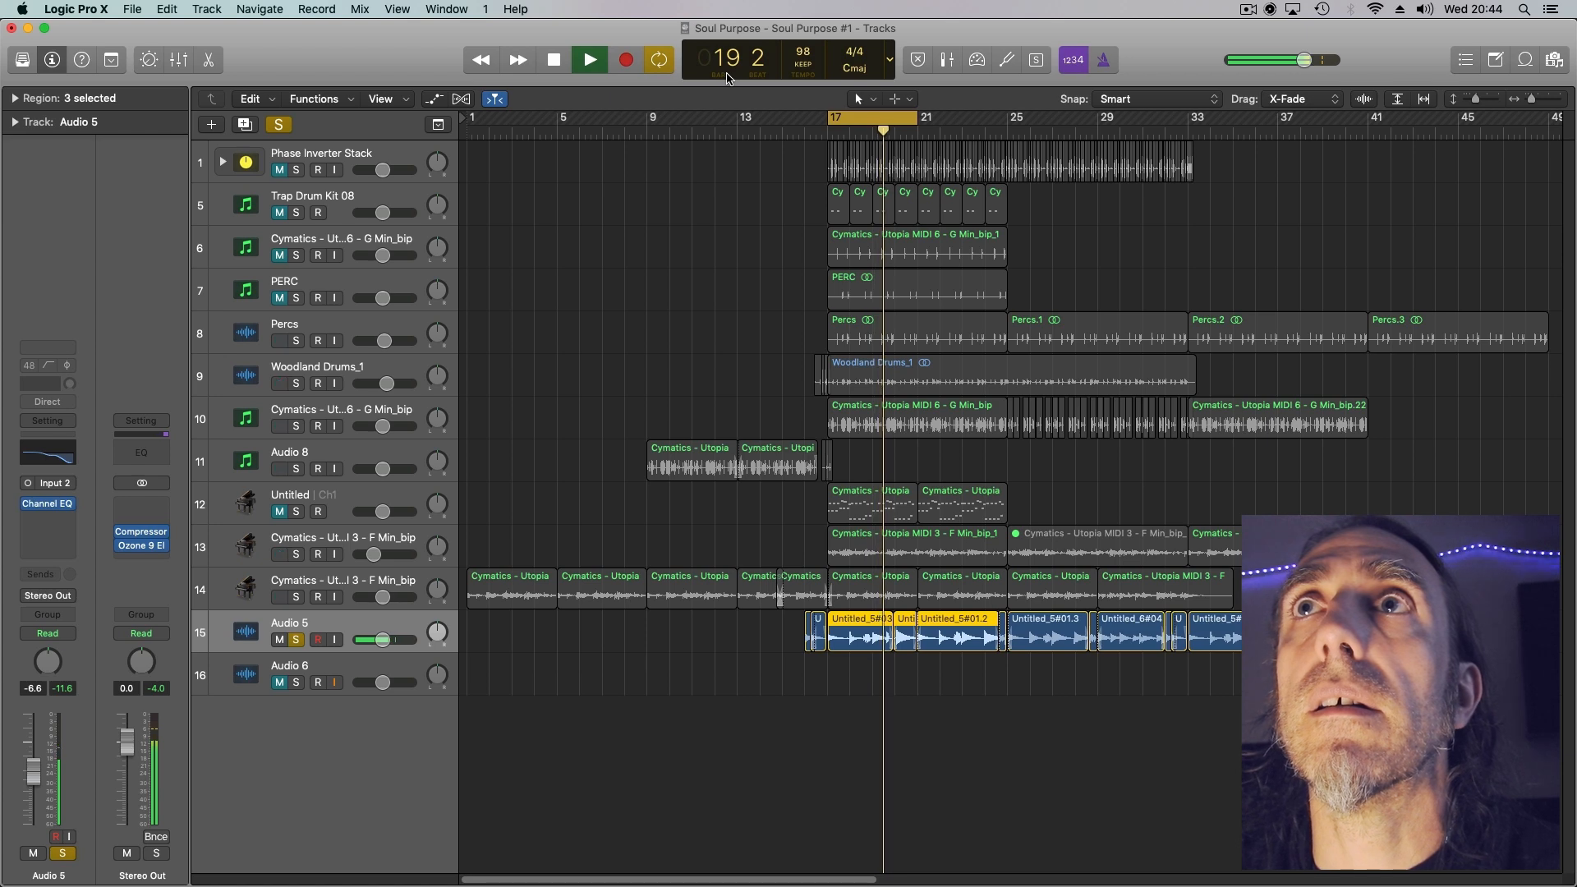
click(901, 117)
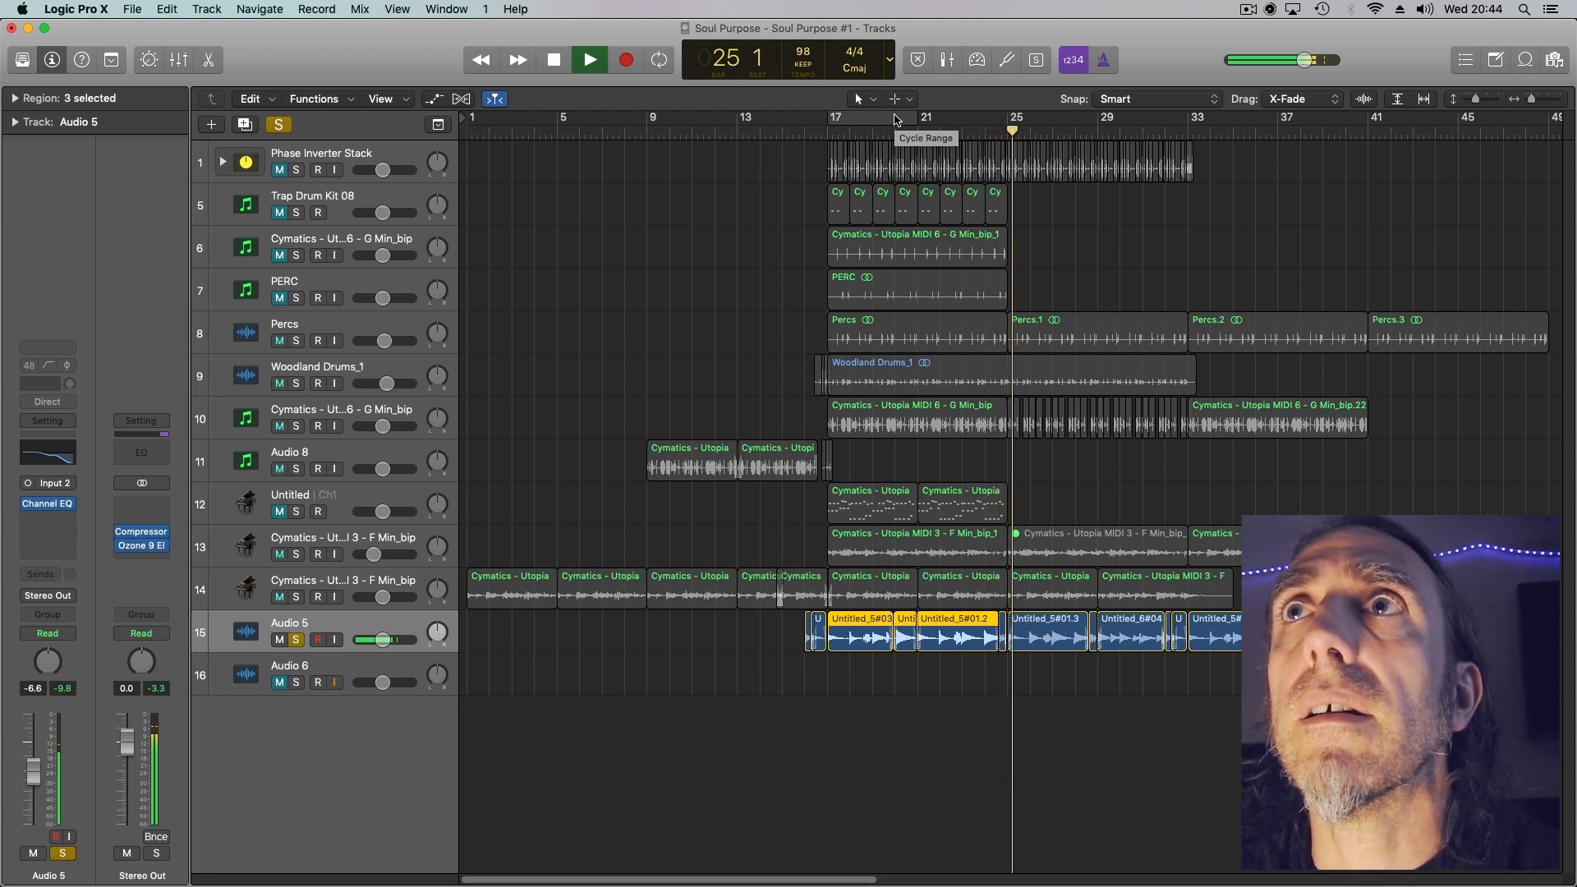
key(space)
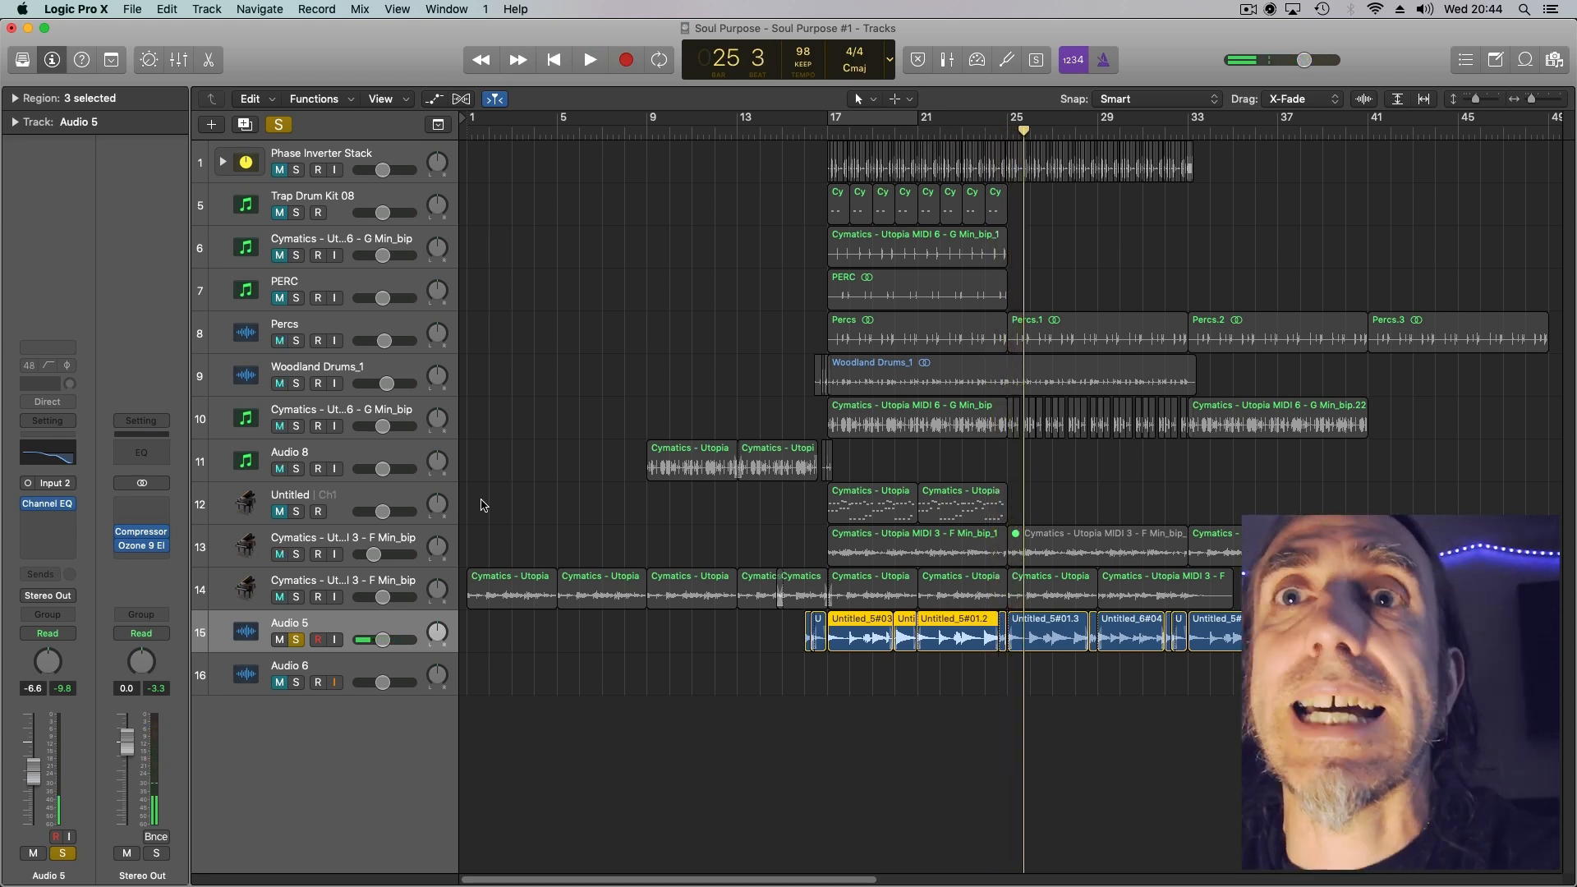
Solo track 14 together with Audio 5 and listen to both, turning off the cycle range before stopping.
click(296, 597)
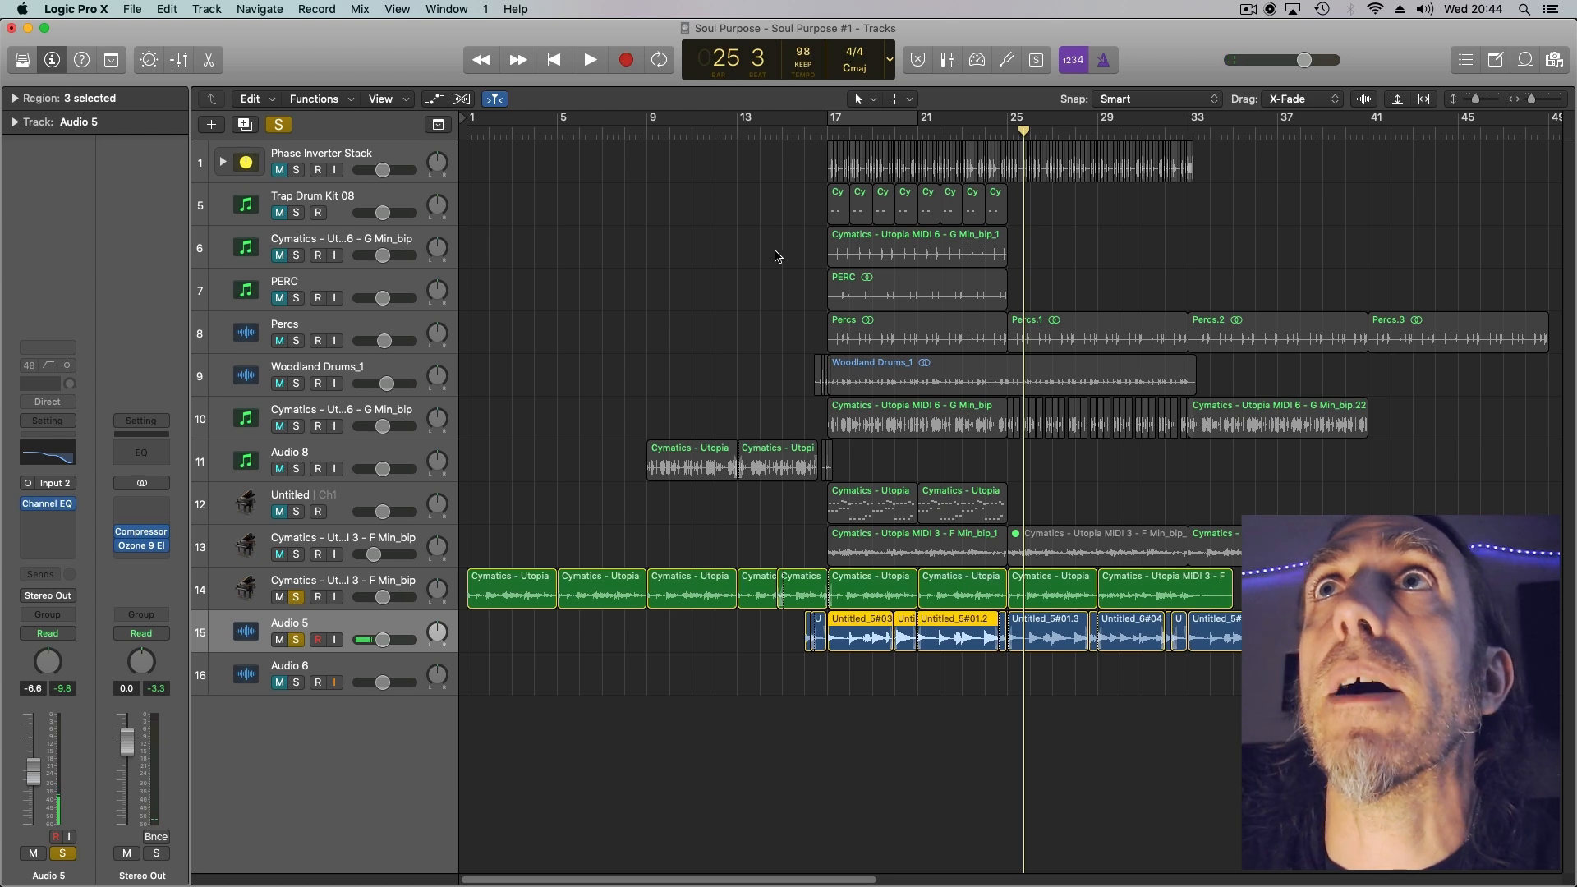
key(space)
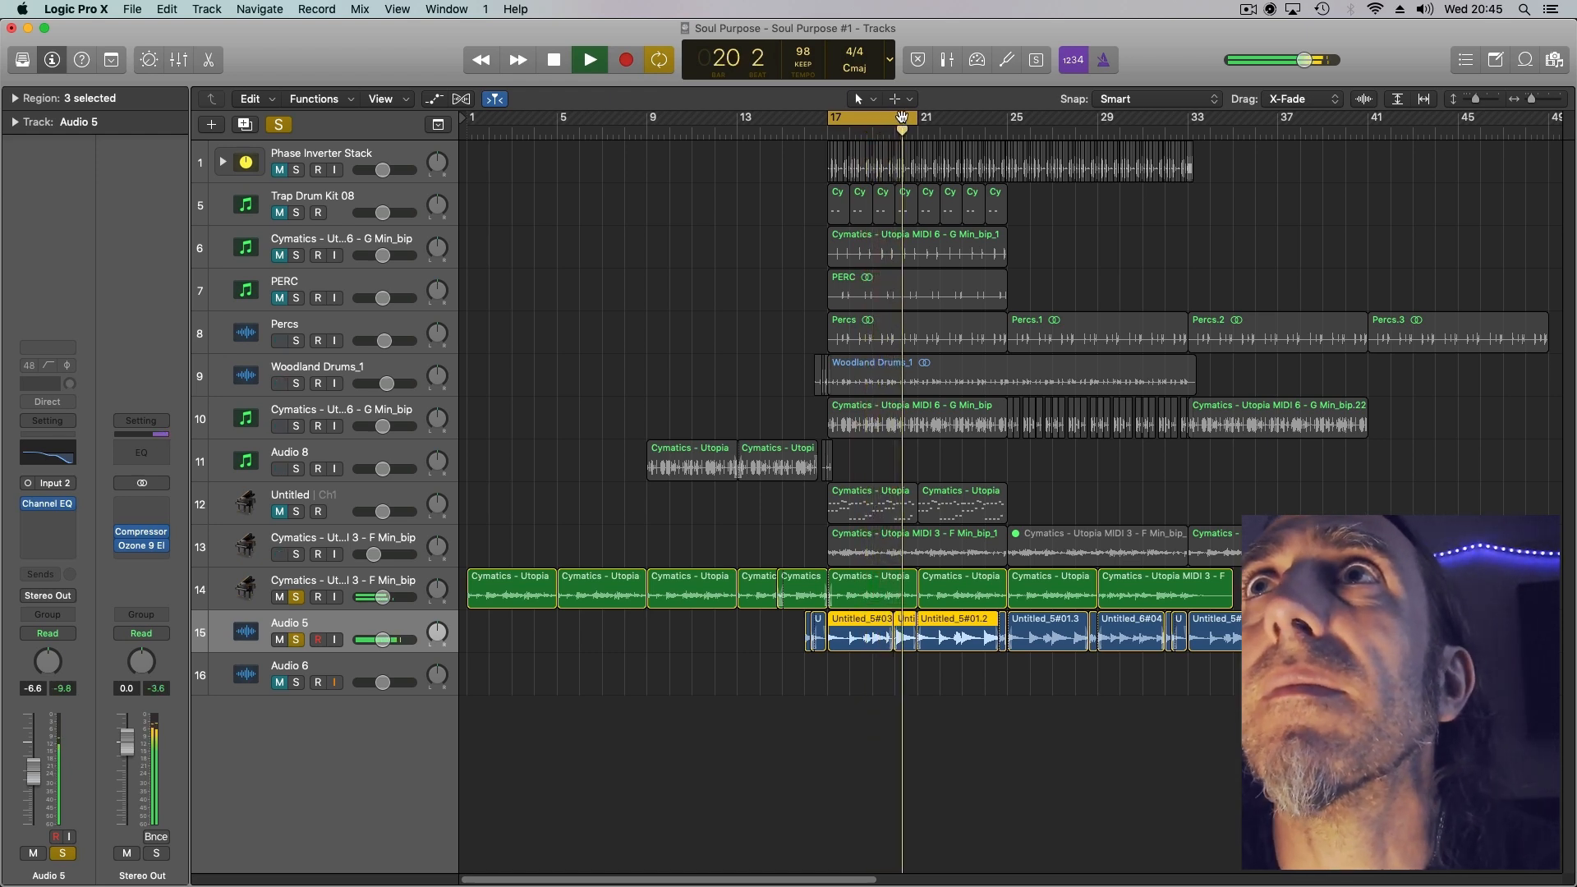
click(901, 117)
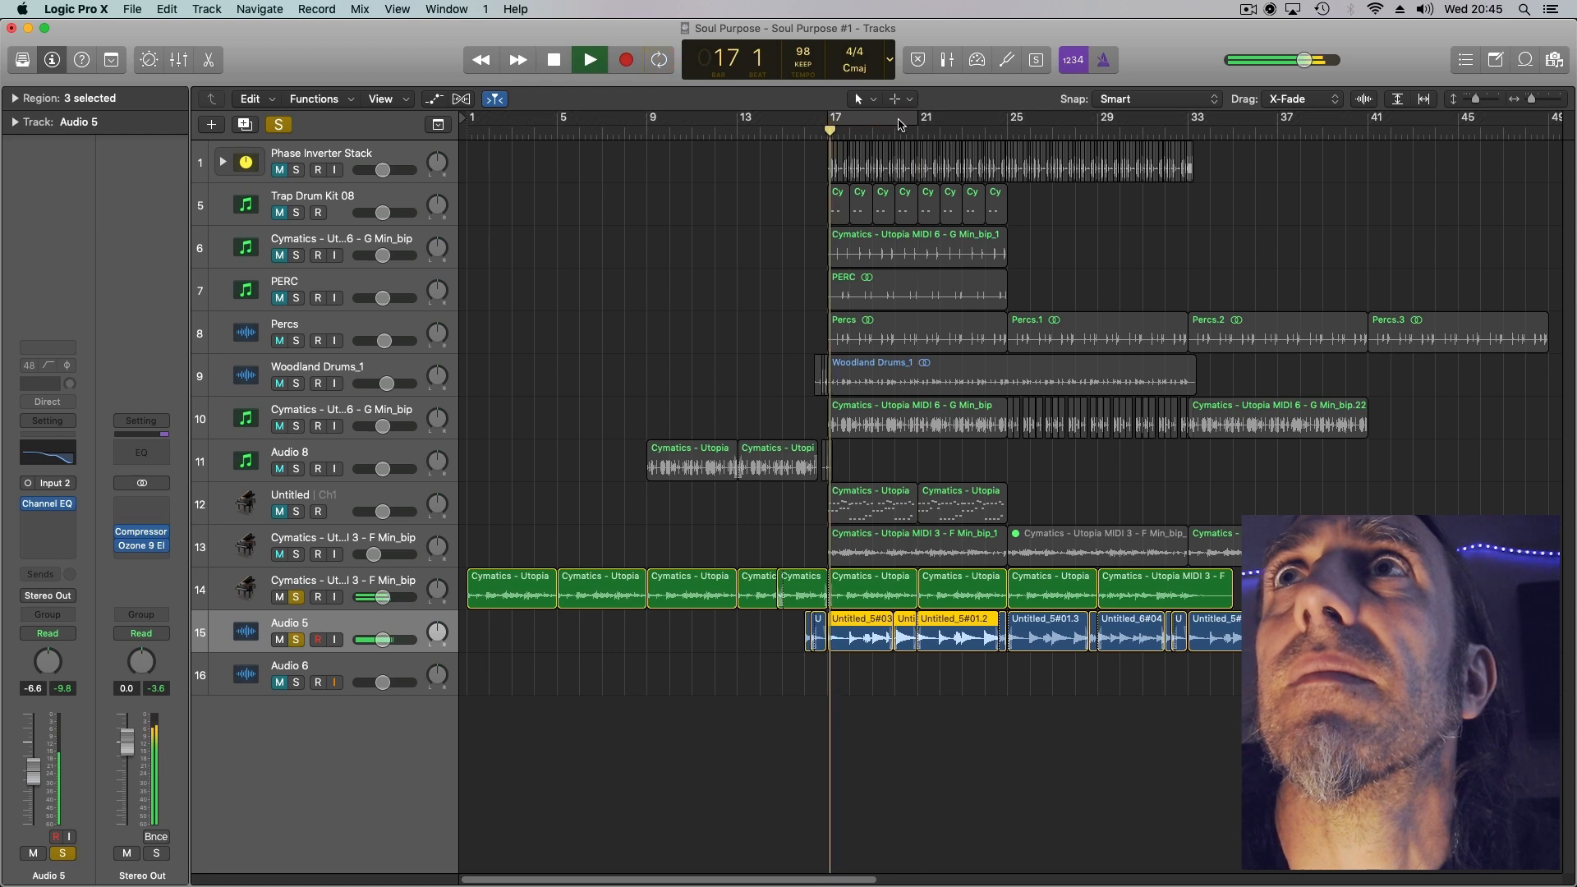
key(space)
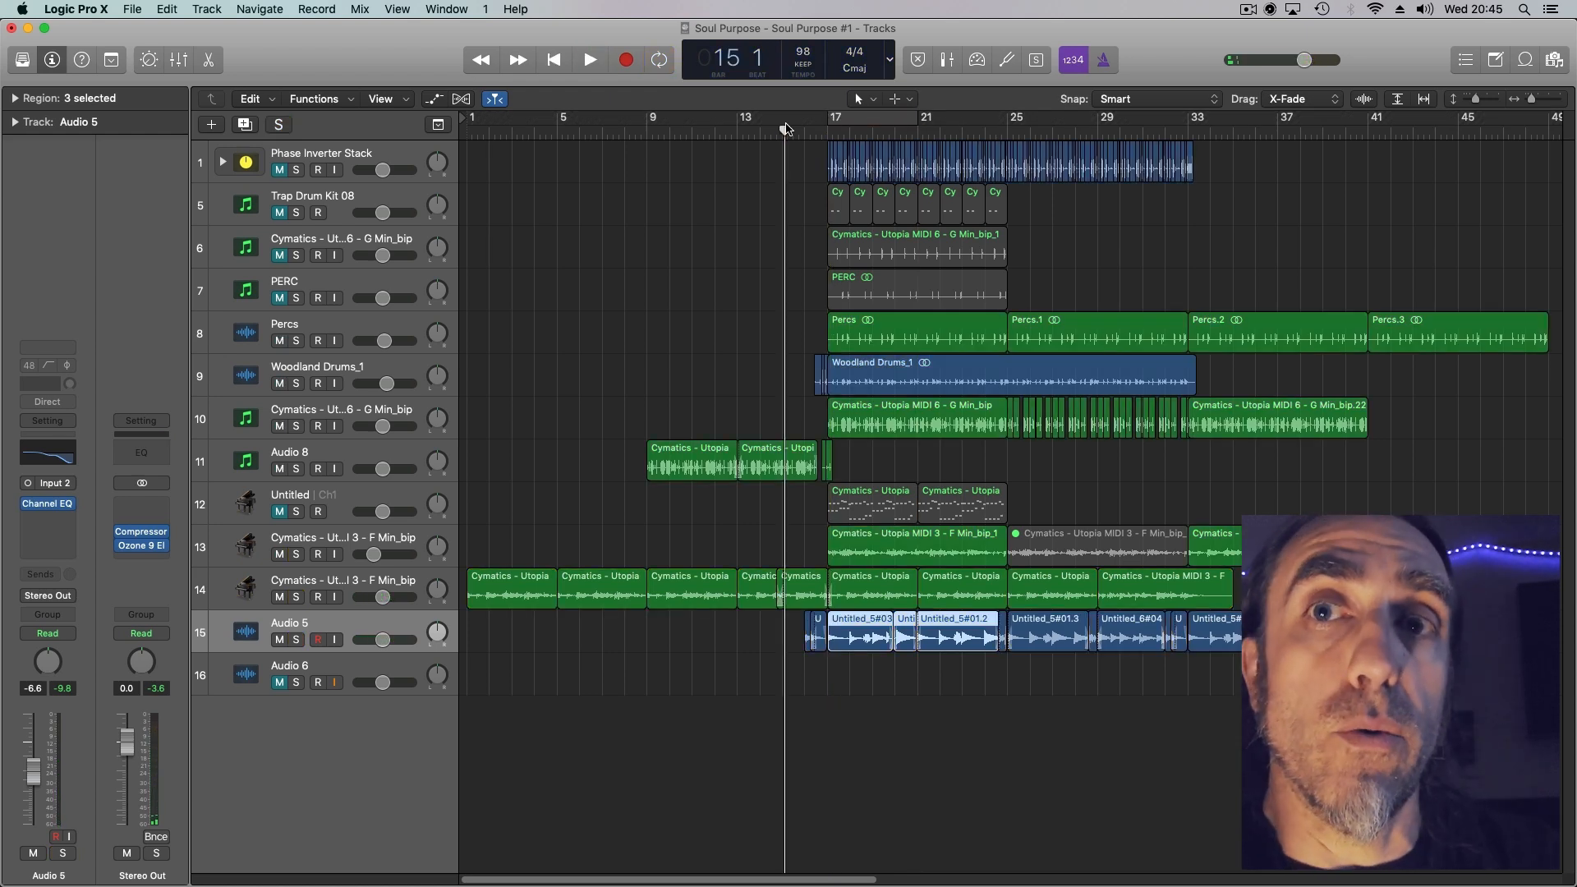
Play the unsoloed arrangement from bar 15.
key(space)
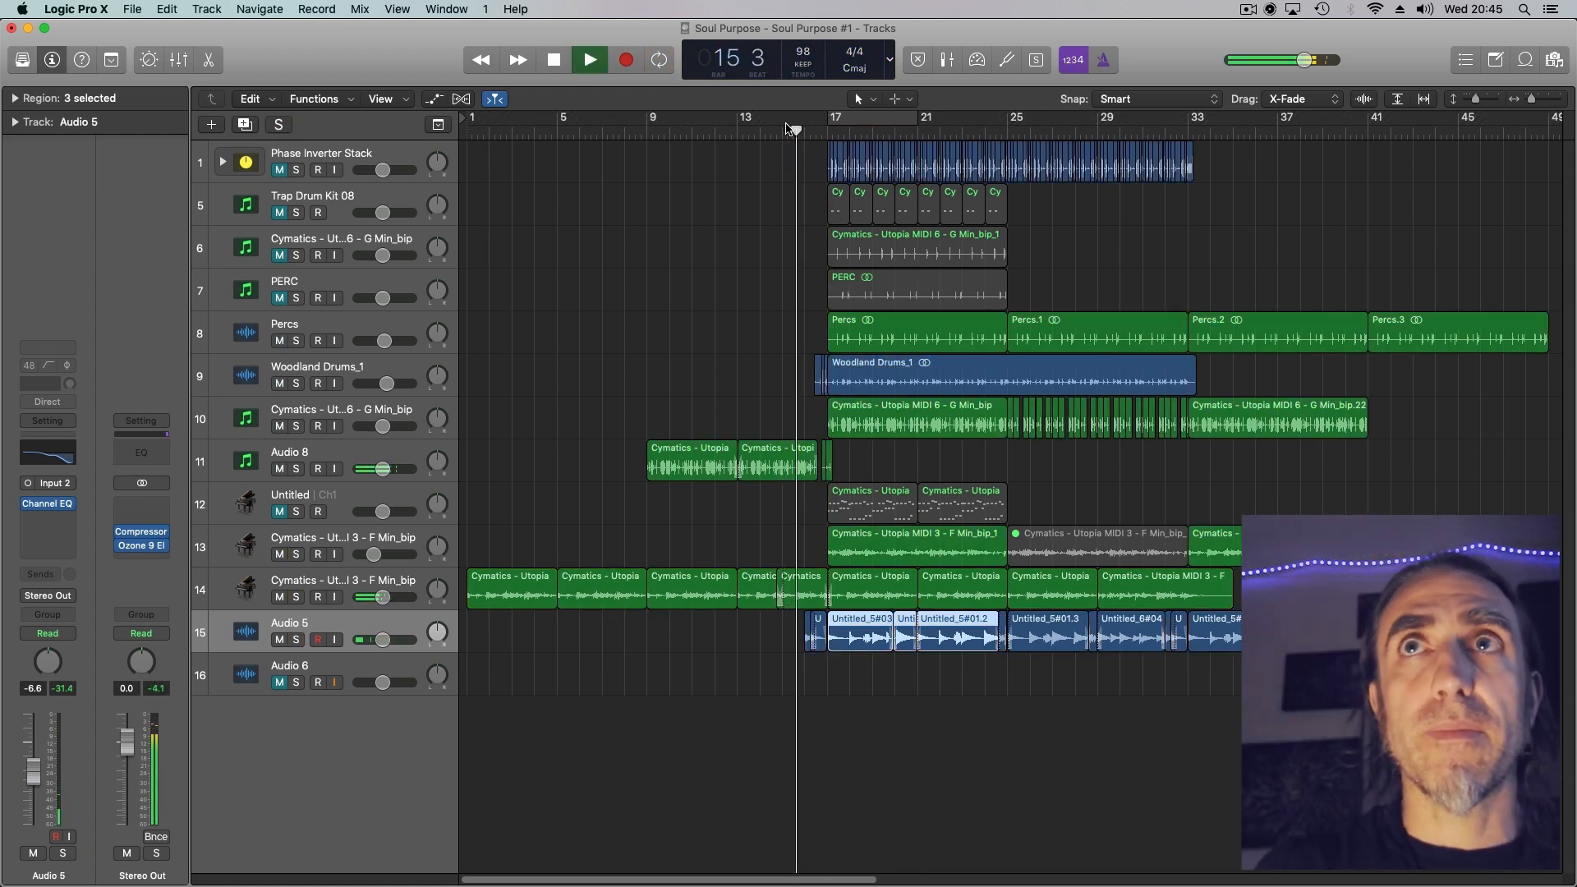